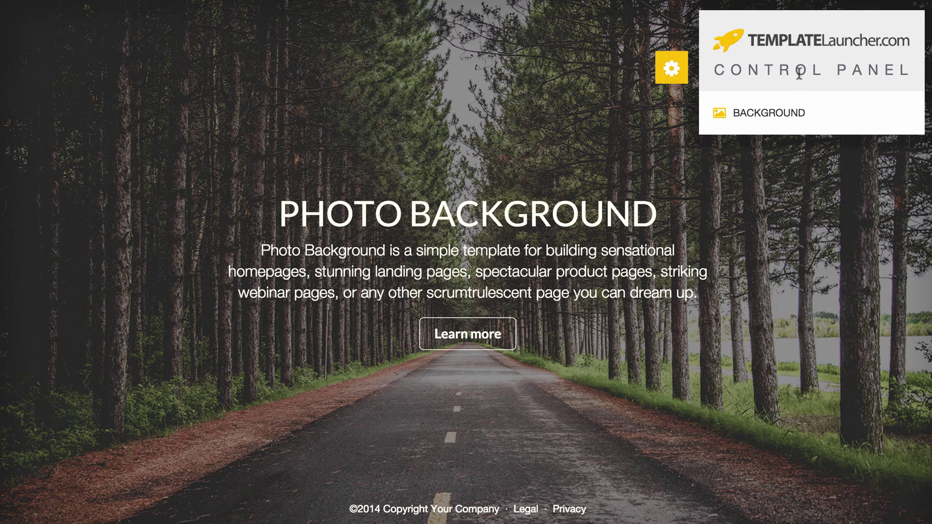
{"action": "left_click", "coordinate": [673, 77]}
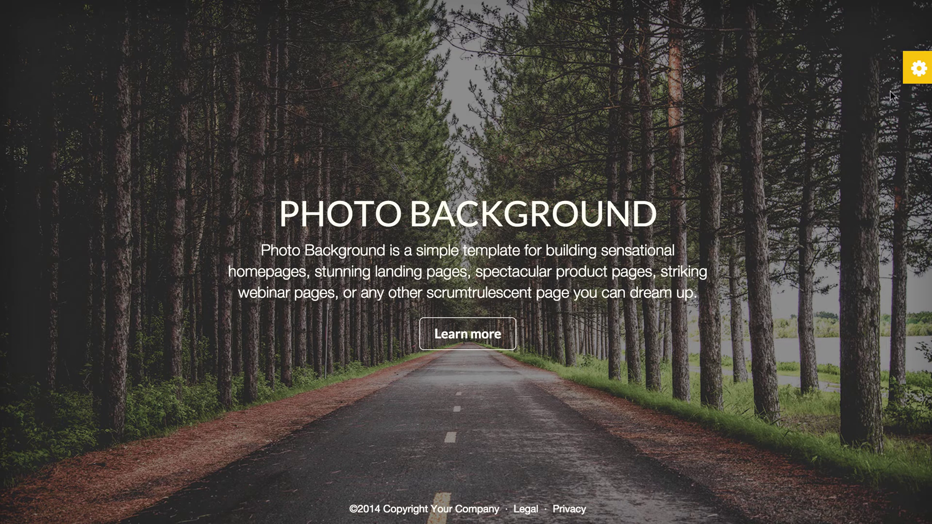
{"action": "left_click", "coordinate": [918, 69]}
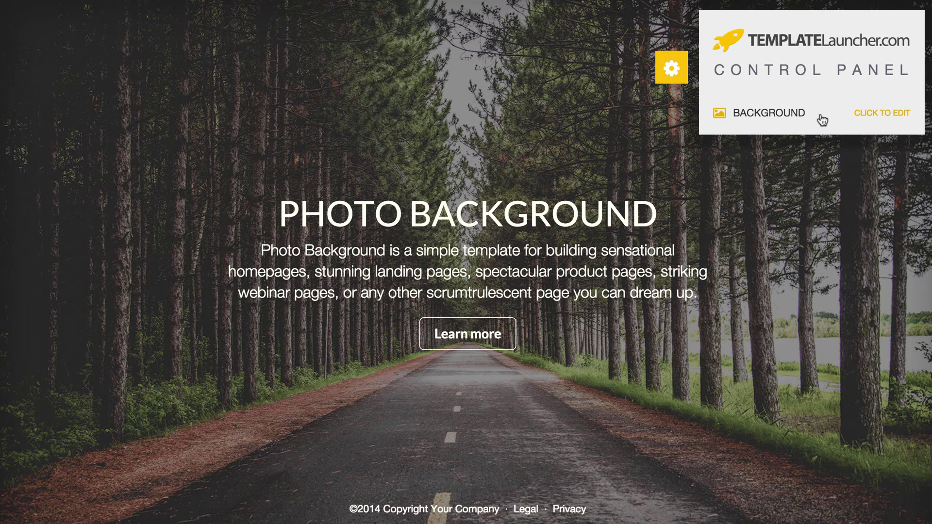
Step: Expand the BACKGROUND row to show overlay opacity, Background Type tabs and image thumbnails
{"action": "left_click", "coordinate": [799, 116]}
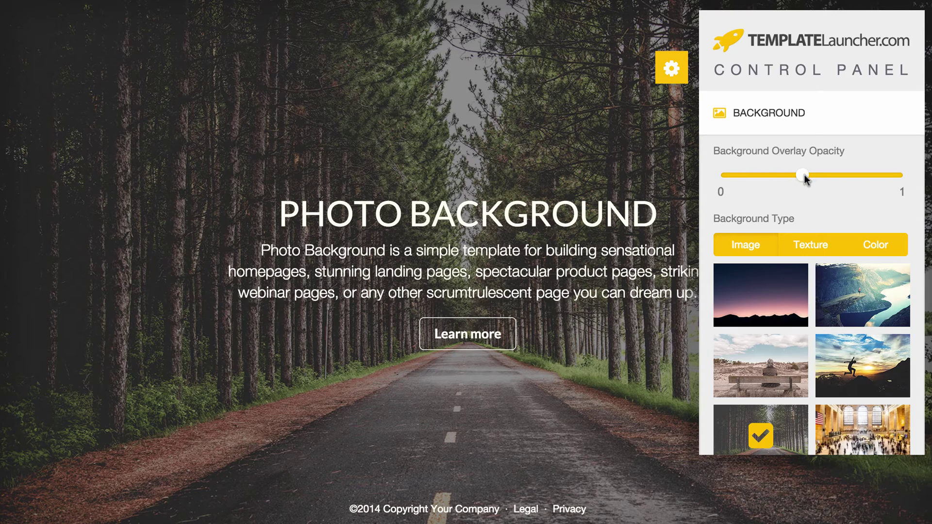
Step: Lighten the overlay and switch the background to the ferris-wheel photo
{"action": "left_click_drag", "start_coordinate": [807, 178], "coordinate": [721, 179]}
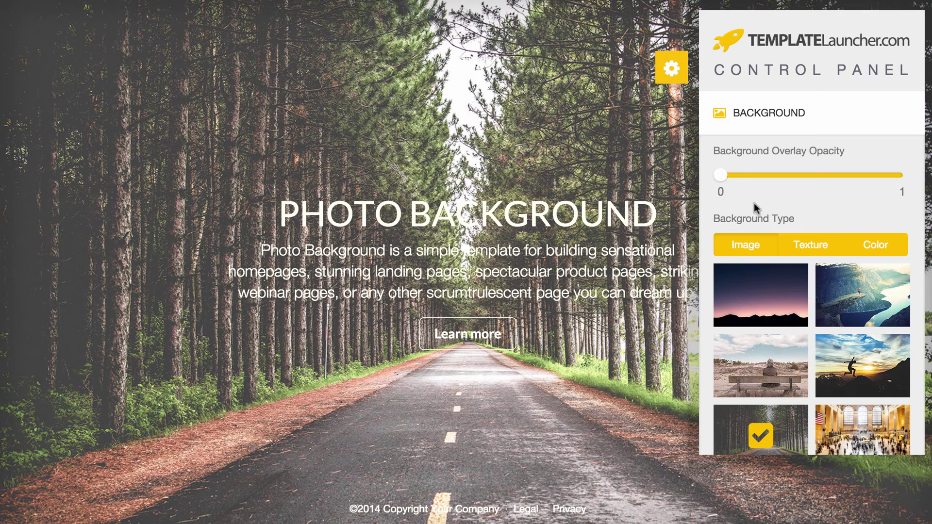
{"action": "scroll", "coordinate": [747, 209], "scroll_direction": "down", "scroll_amount": 3}
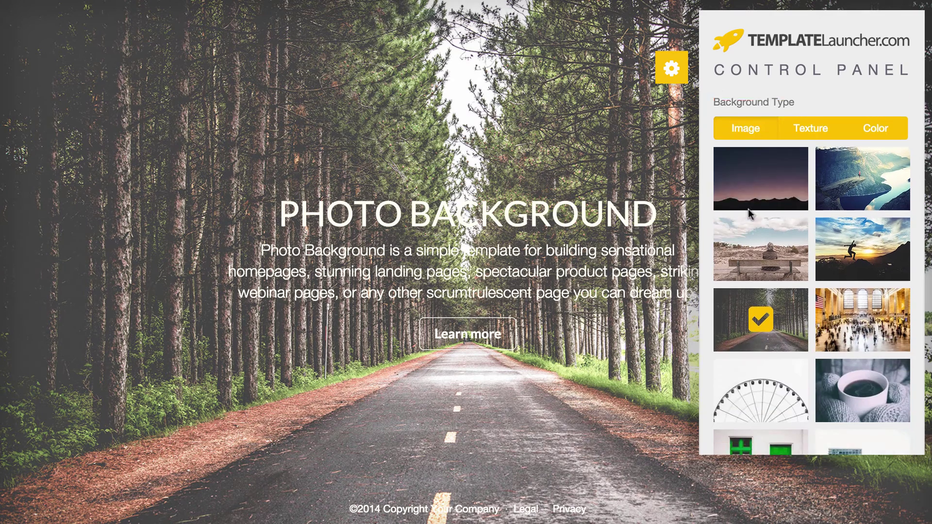
{"action": "scroll", "coordinate": [748, 208], "scroll_direction": "down", "scroll_amount": 3}
{"action": "left_click", "coordinate": [766, 294]}
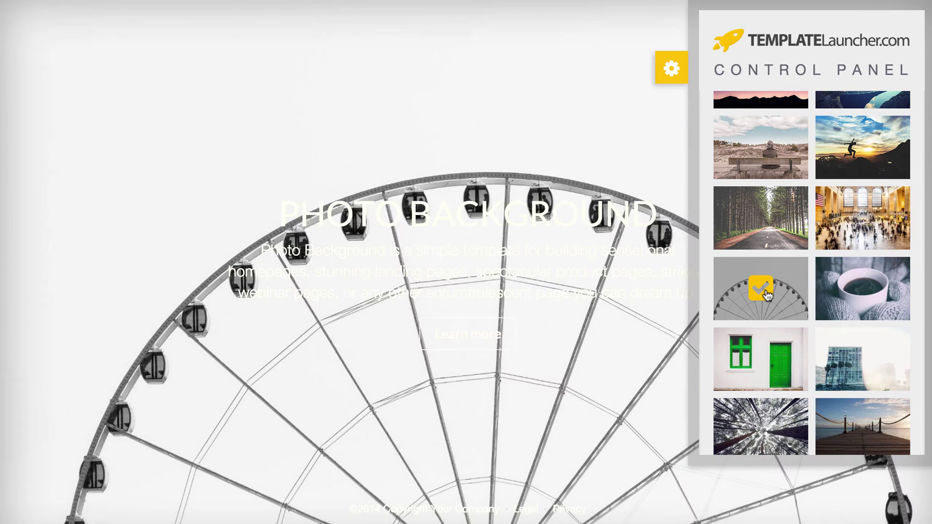
{"action": "scroll", "coordinate": [795, 254], "scroll_direction": "up", "scroll_amount": 5}
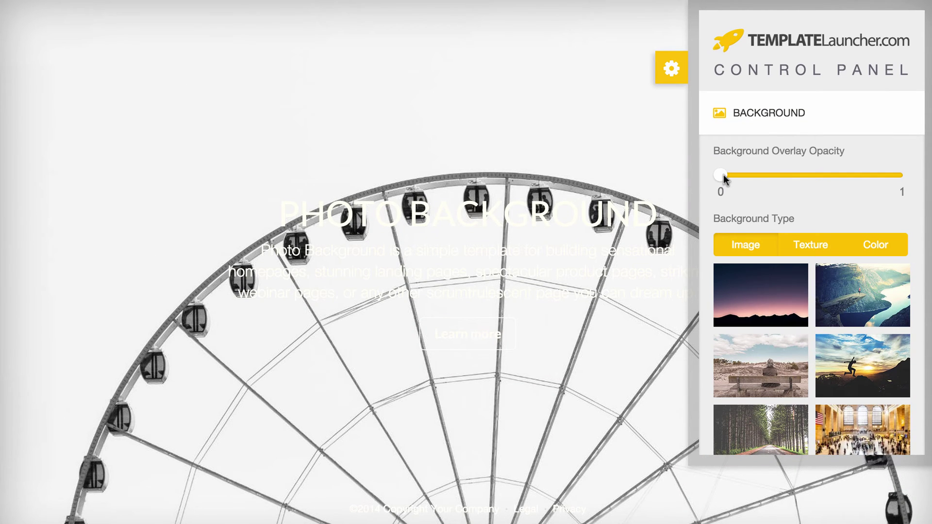
Step: Drag the background overlay opacity up to about 0.5, then down to 0
{"action": "left_click_drag", "start_coordinate": [723, 175], "coordinate": [825, 178]}
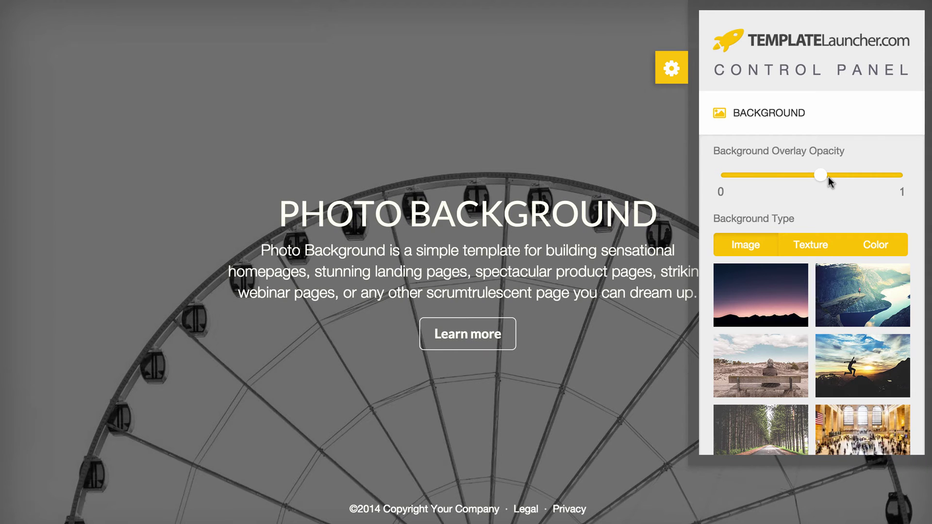
{"action": "scroll", "coordinate": [828, 176], "scroll_direction": "down", "scroll_amount": 1}
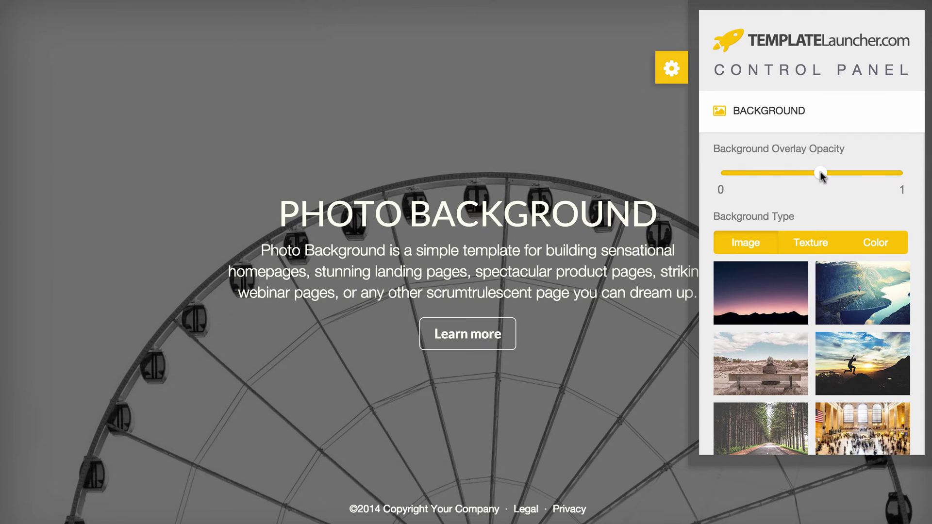
{"action": "left_click_drag", "start_coordinate": [821, 175], "coordinate": [716, 173]}
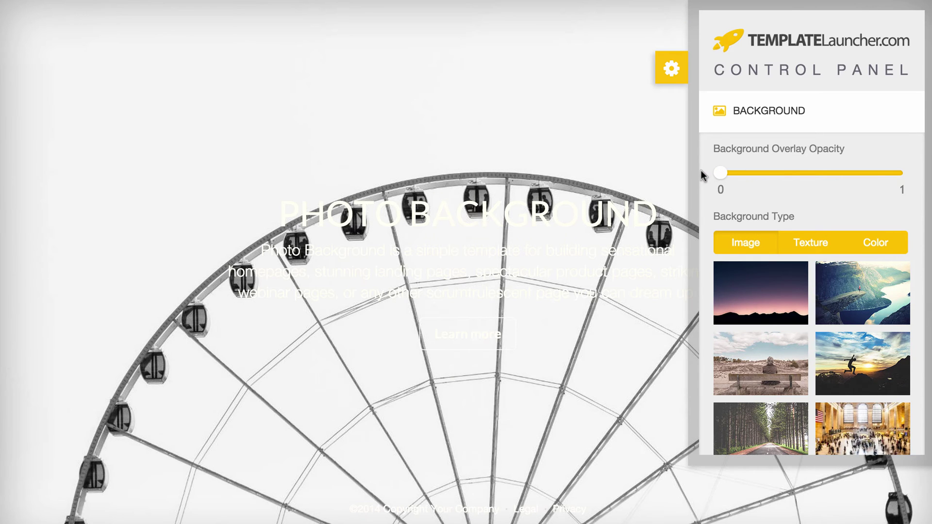
{"action": "scroll", "coordinate": [802, 241], "scroll_direction": "down", "scroll_amount": 8}
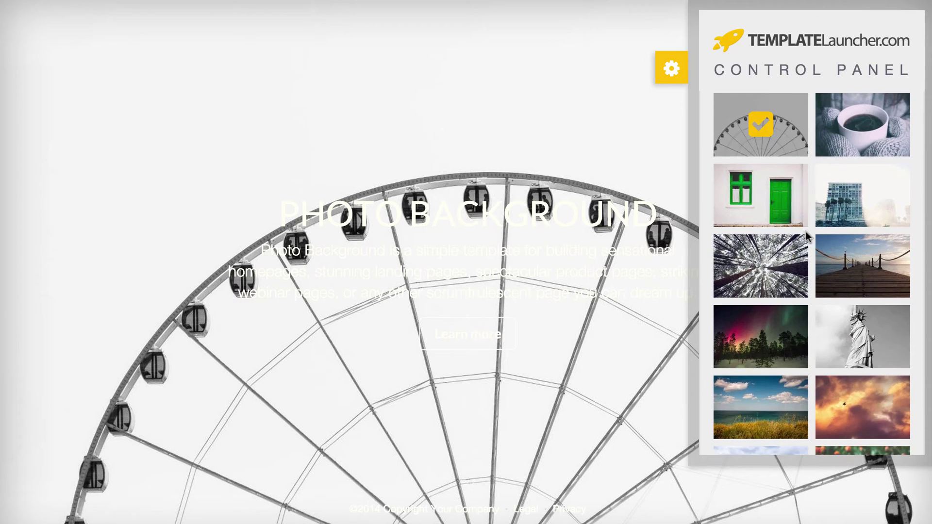
{"action": "scroll", "coordinate": [805, 235], "scroll_direction": "up", "scroll_amount": 8}
{"action": "scroll", "coordinate": [803, 229], "scroll_direction": "down", "scroll_amount": 7}
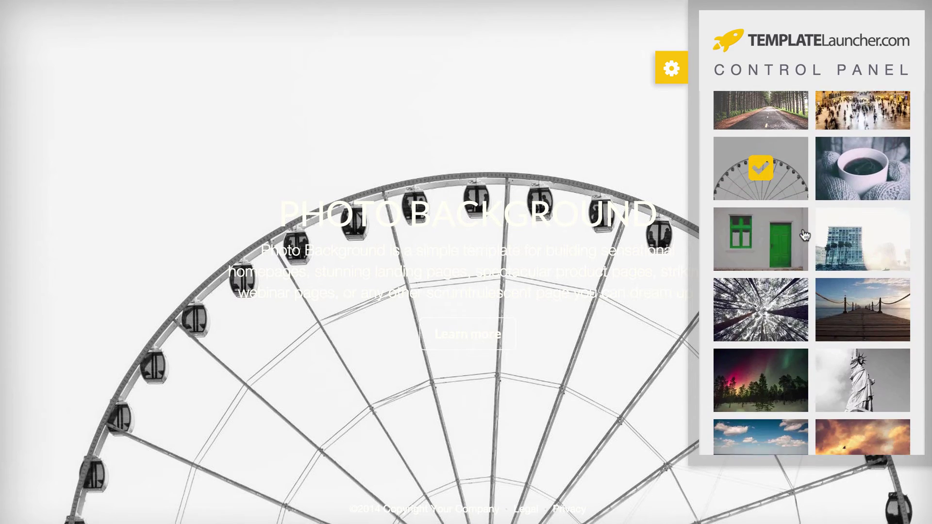
{"action": "scroll", "coordinate": [805, 235], "scroll_direction": "down", "scroll_amount": 15}
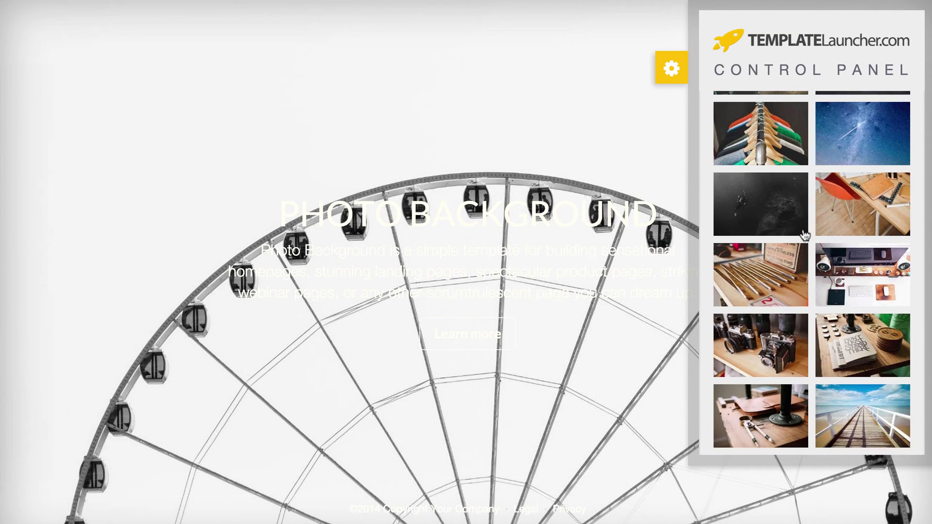
Step: Try the starry sky, diver, orange-tree, beach and brick-wall photos as background
{"action": "left_click", "coordinate": [895, 141]}
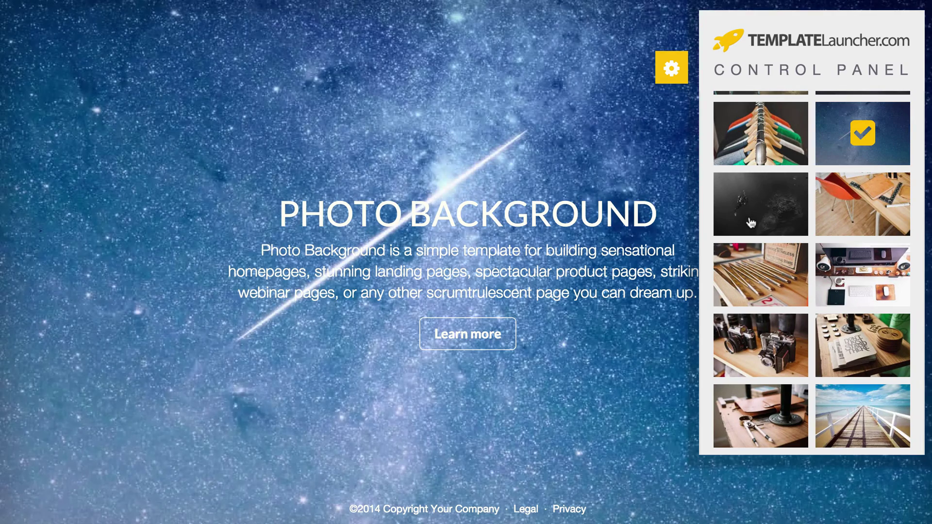
{"action": "left_click", "coordinate": [756, 212]}
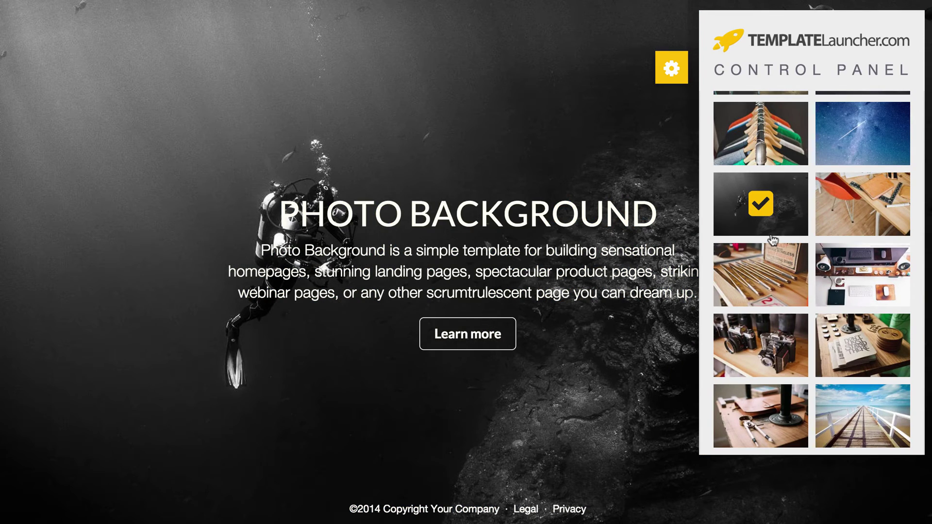
{"action": "scroll", "coordinate": [772, 240], "scroll_direction": "down", "scroll_amount": 5}
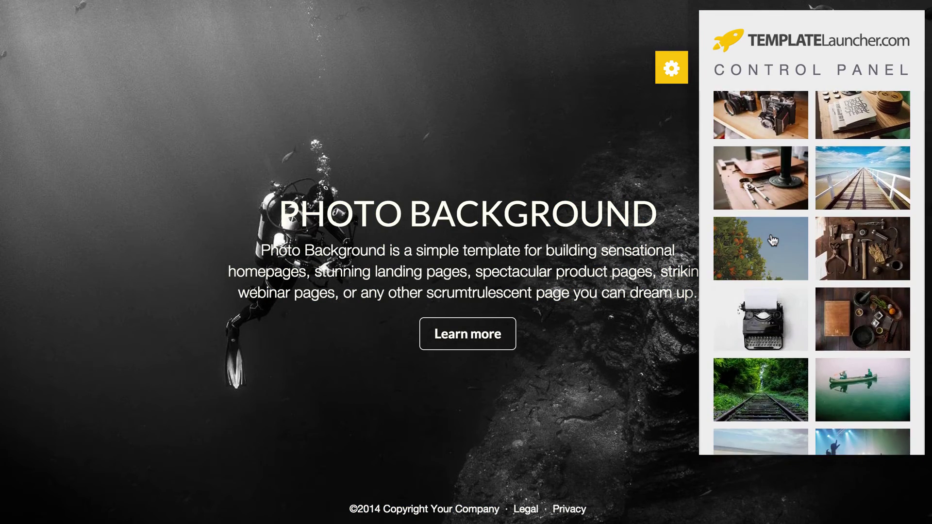
{"action": "left_click", "coordinate": [772, 240]}
{"action": "scroll", "coordinate": [772, 240], "scroll_direction": "down", "scroll_amount": 5}
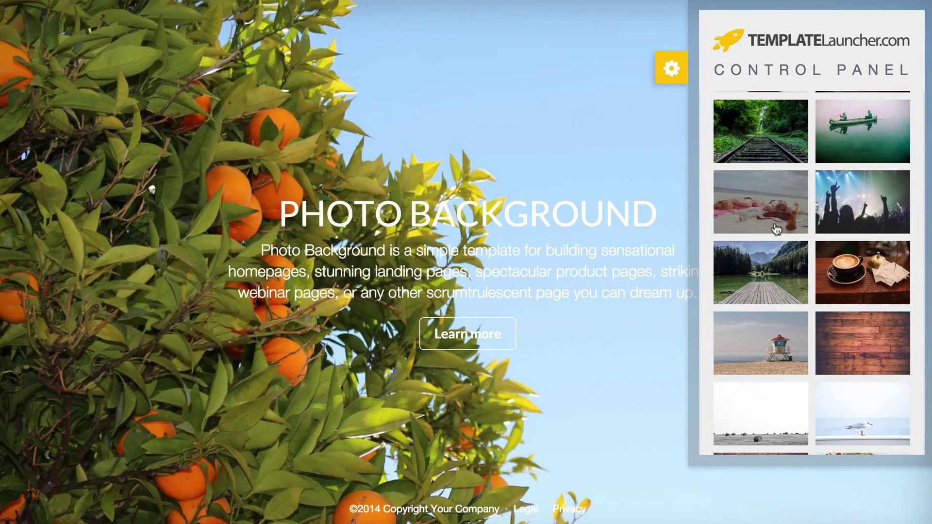
{"action": "left_click", "coordinate": [775, 218]}
{"action": "scroll", "coordinate": [776, 217], "scroll_direction": "down", "scroll_amount": 5}
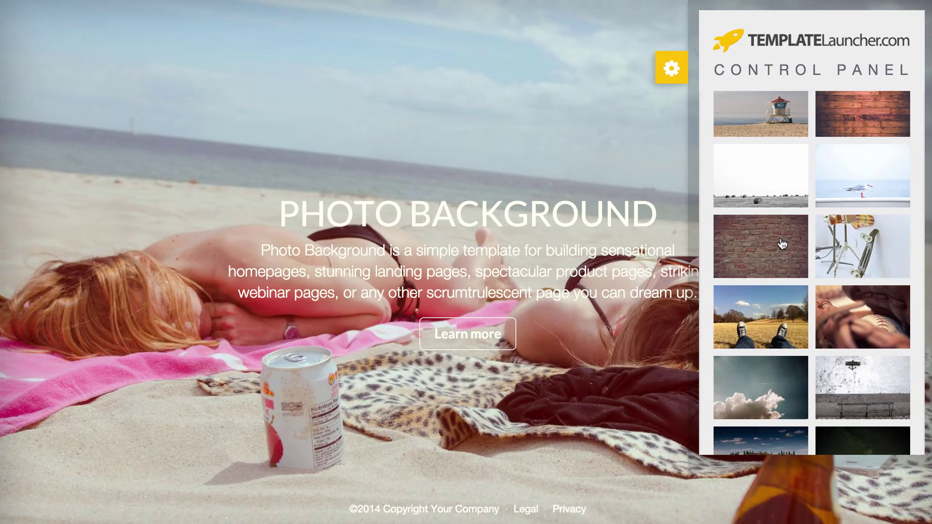
{"action": "left_click", "coordinate": [789, 250]}
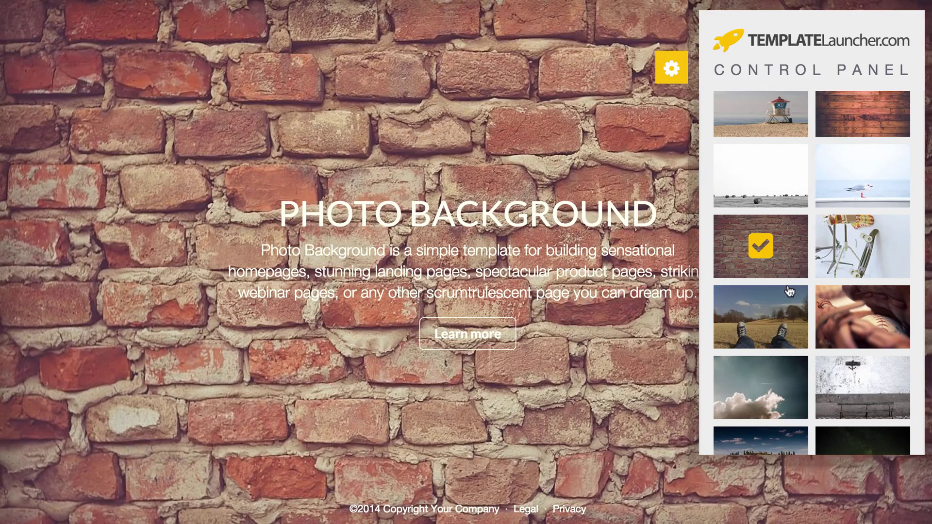
{"action": "scroll", "coordinate": [790, 291], "scroll_direction": "down", "scroll_amount": 3}
{"action": "scroll", "coordinate": [790, 291], "scroll_direction": "down", "scroll_amount": 6}
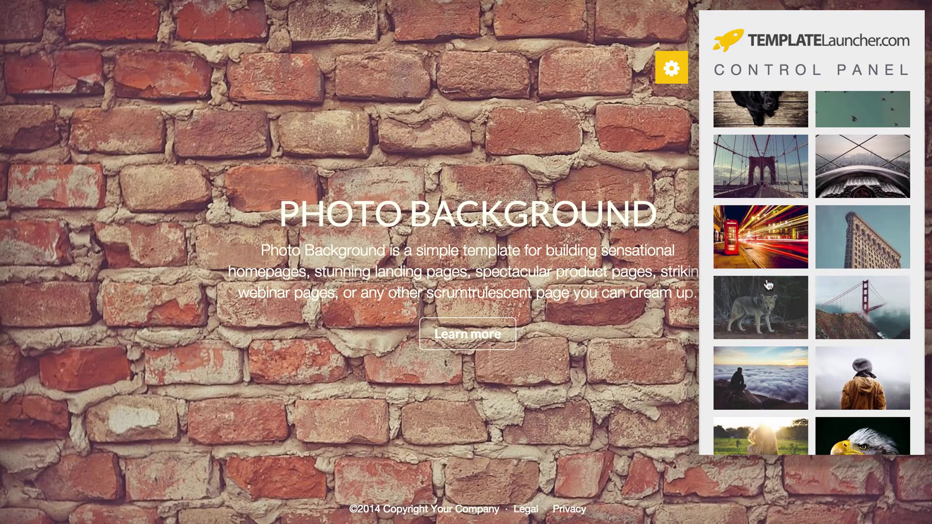
Step: Try the corner building, typewriter and pelican pier photos, settling on the mountain lake
{"action": "left_click", "coordinate": [883, 236]}
{"action": "scroll", "coordinate": [790, 286], "scroll_direction": "down", "scroll_amount": 5}
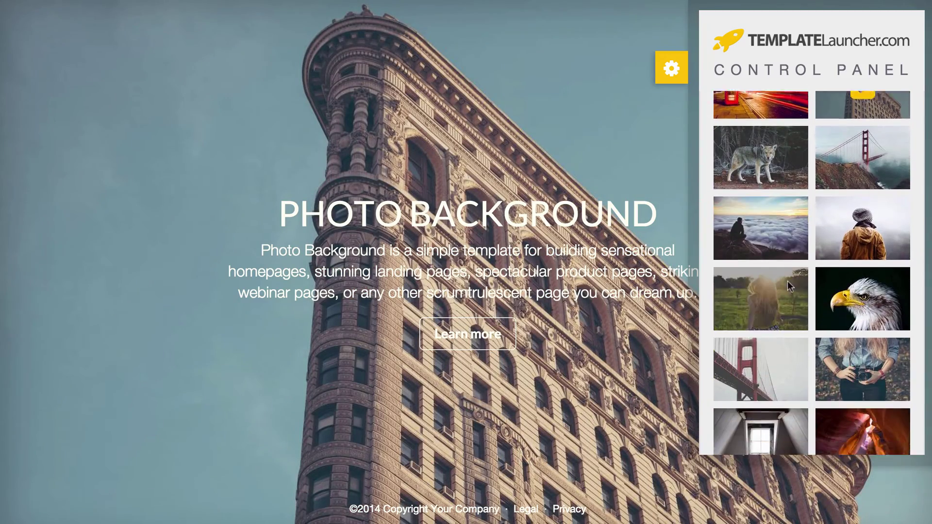
{"action": "scroll", "coordinate": [789, 287], "scroll_direction": "down", "scroll_amount": 4}
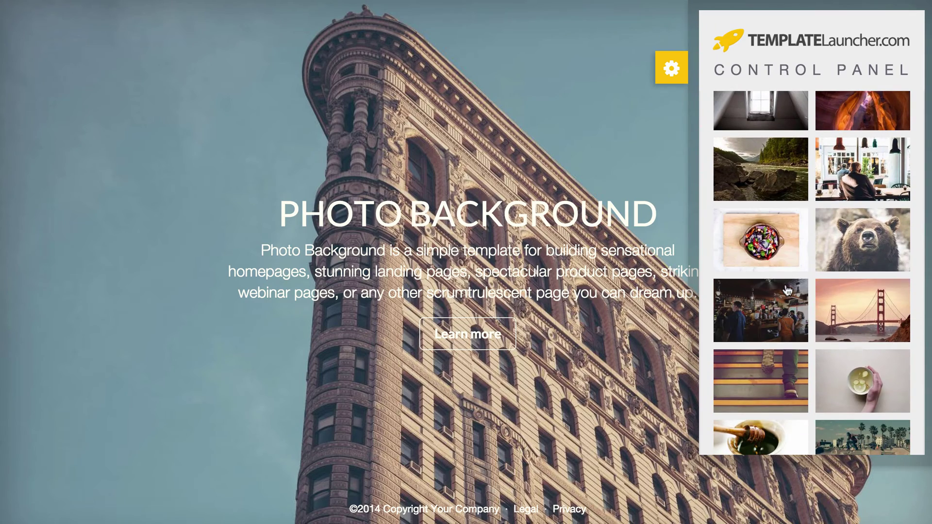
{"action": "scroll", "coordinate": [870, 264], "scroll_direction": "down", "scroll_amount": 4}
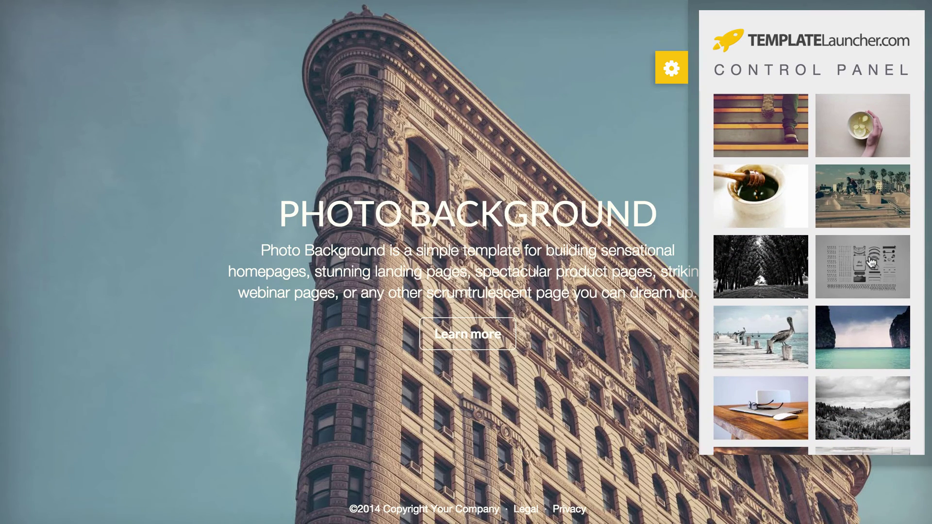
{"action": "left_click", "coordinate": [863, 266]}
{"action": "left_click", "coordinate": [769, 326]}
{"action": "scroll", "coordinate": [821, 329], "scroll_direction": "down", "scroll_amount": 3}
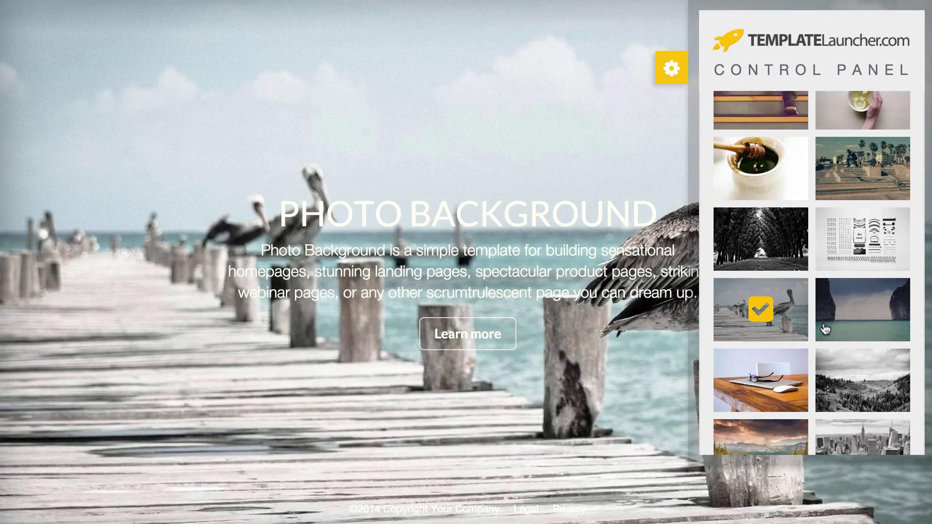
{"action": "left_click", "coordinate": [760, 387]}
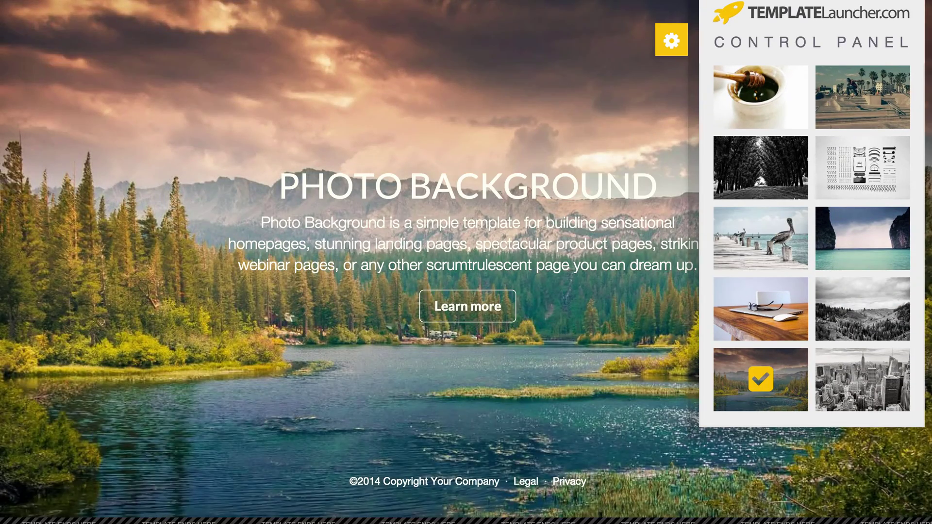
{"action": "scroll", "coordinate": [761, 388], "scroll_direction": "up", "scroll_amount": 1}
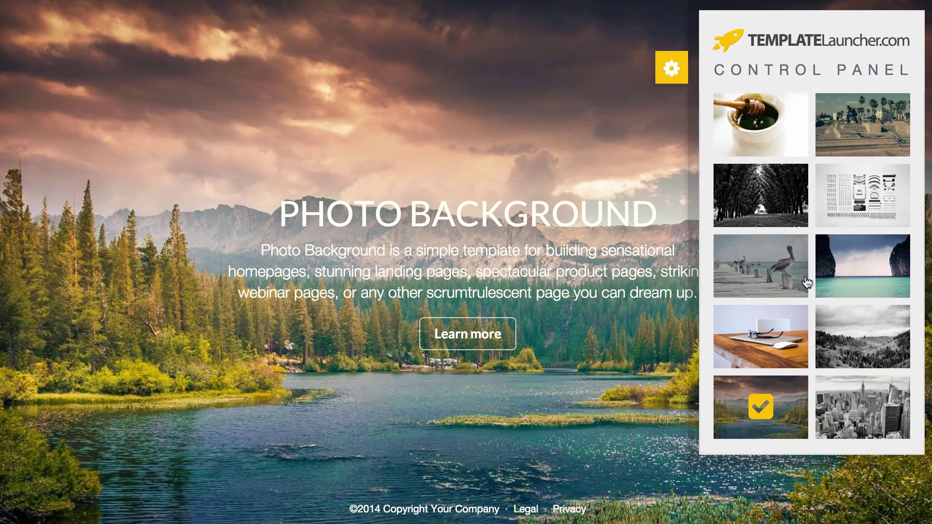
{"action": "scroll", "coordinate": [806, 285], "scroll_direction": "down", "scroll_amount": 5}
{"action": "scroll", "coordinate": [806, 283], "scroll_direction": "up", "scroll_amount": 10}
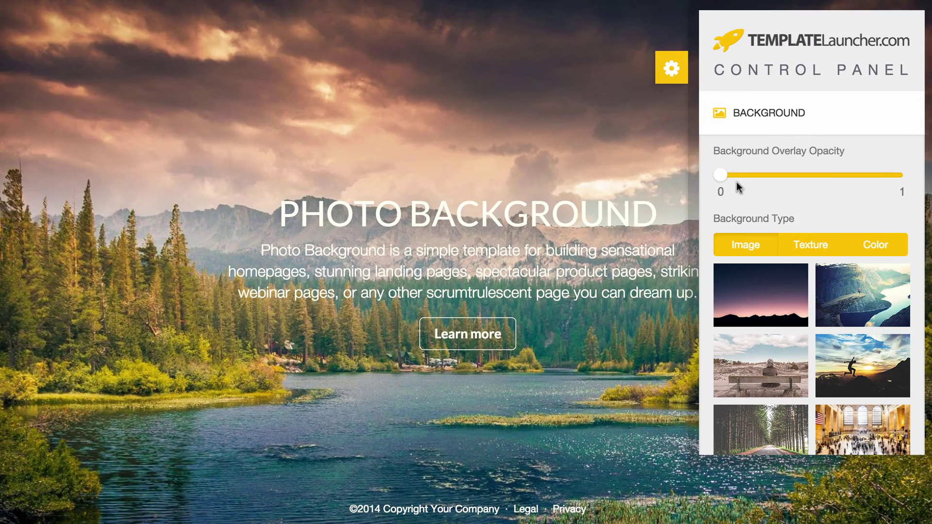
Step: Replace the photo with the dark hexagon texture background and no overlay
{"action": "left_click_drag", "start_coordinate": [724, 178], "coordinate": [794, 176]}
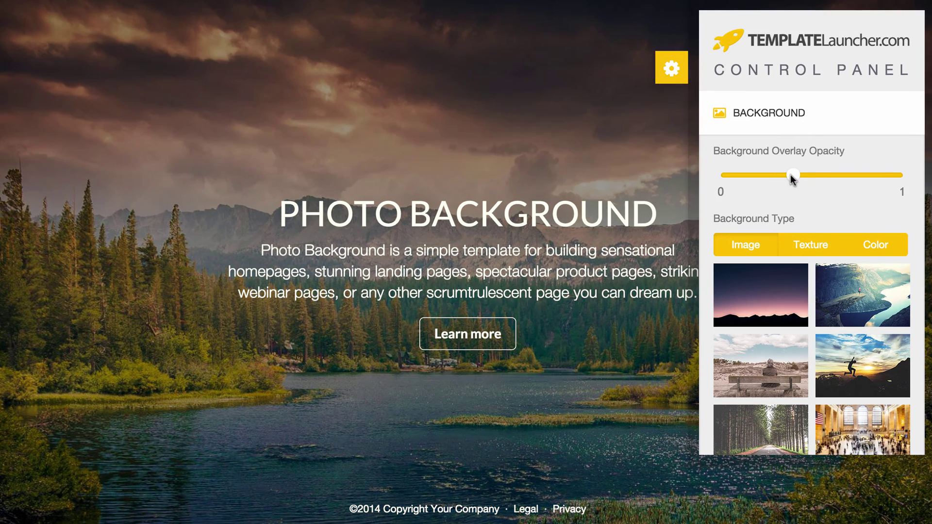
{"action": "left_click", "coordinate": [819, 253]}
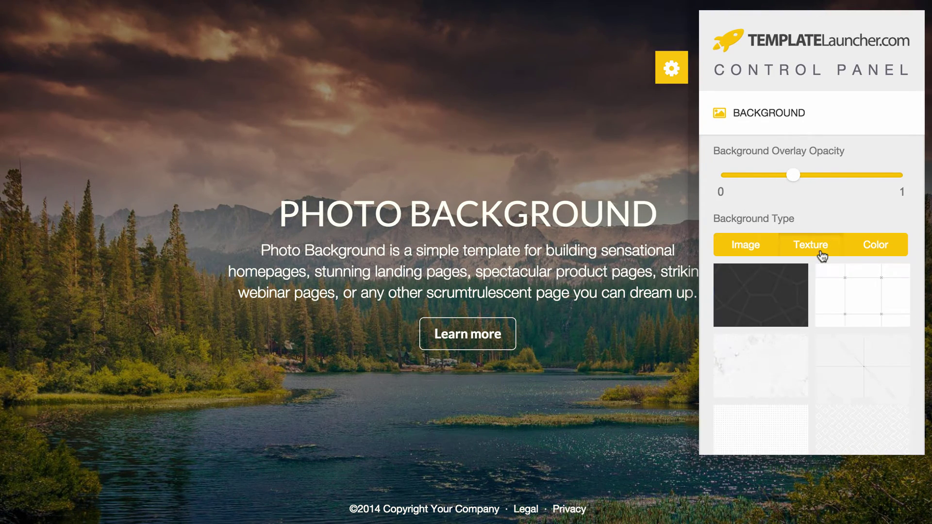
{"action": "left_click", "coordinate": [769, 318]}
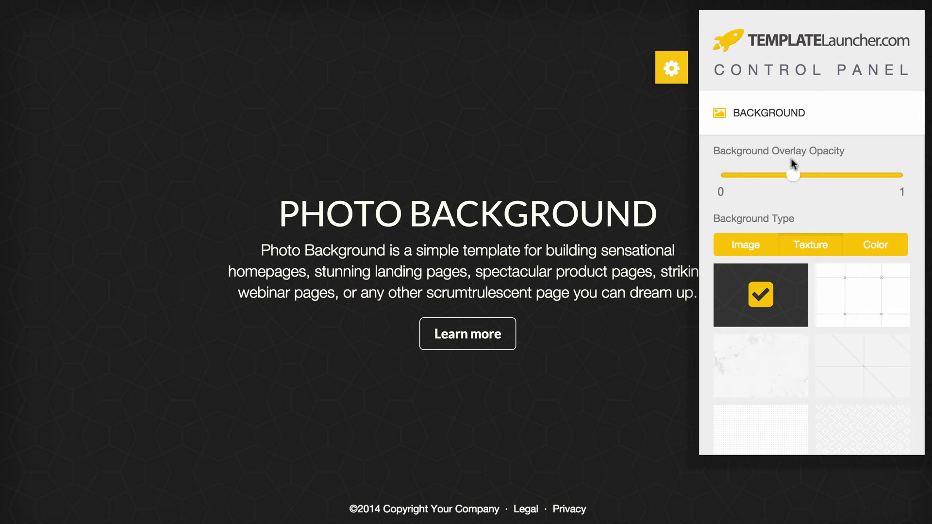
{"action": "left_click_drag", "start_coordinate": [782, 176], "coordinate": [667, 176]}
Step: Try the light speckled, diagonal-line and grid textures, checking the faint page text
{"action": "left_click", "coordinate": [763, 364]}
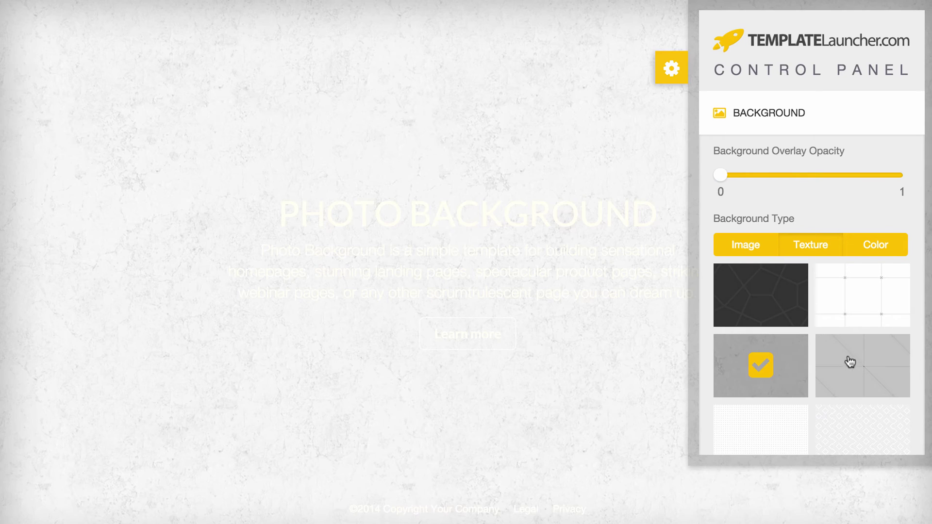
{"action": "left_click", "coordinate": [862, 364]}
{"action": "left_click", "coordinate": [860, 298]}
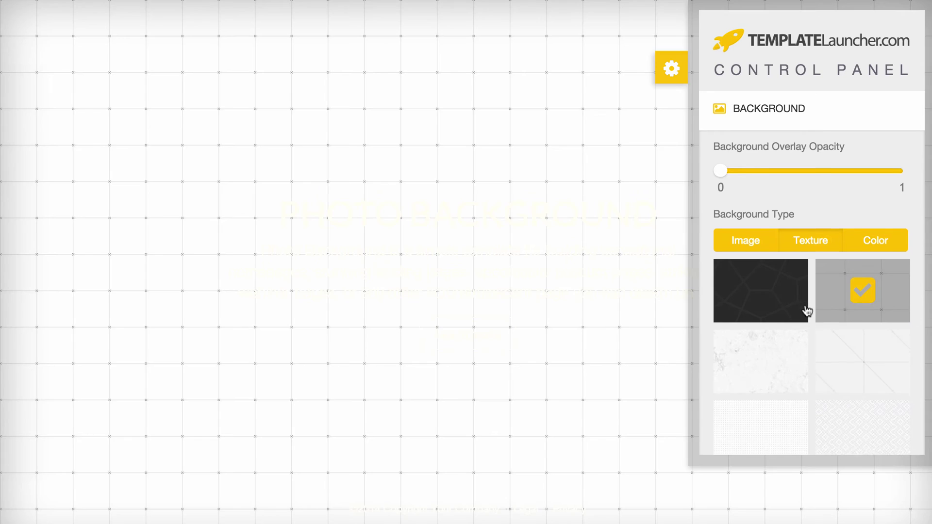
{"action": "scroll", "coordinate": [807, 311], "scroll_direction": "down", "scroll_amount": 1}
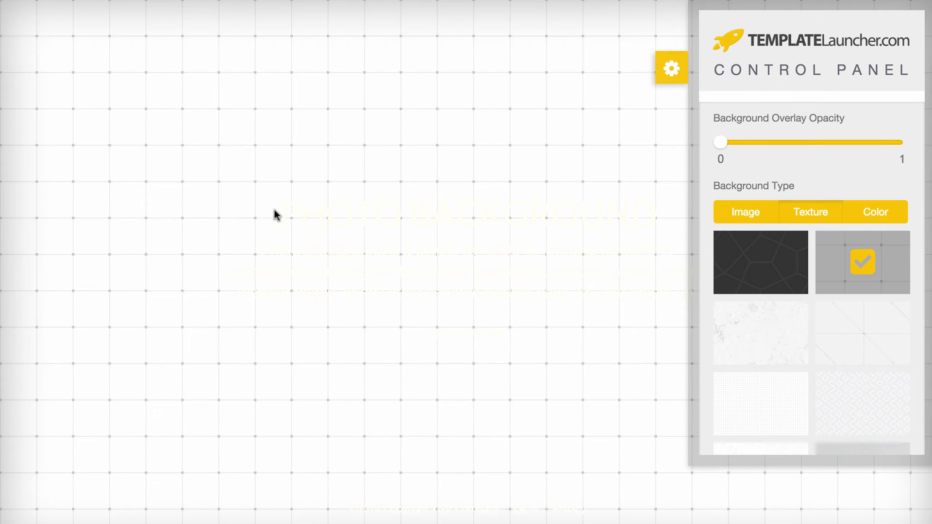
{"action": "left_click_drag", "start_coordinate": [279, 210], "coordinate": [615, 313]}
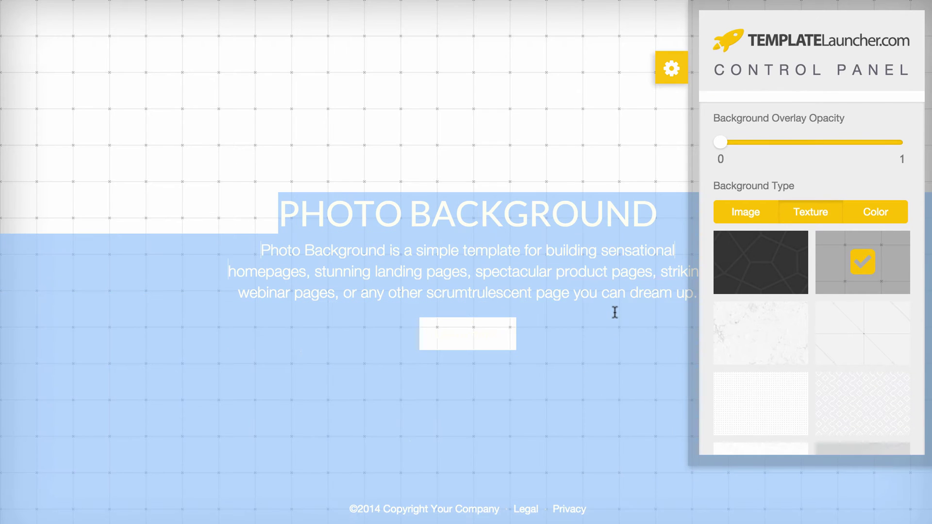
{"action": "left_click", "coordinate": [622, 314]}
Step: Try the dark woven and cube textures, settle on grey linen, then show solid colours
{"action": "scroll", "coordinate": [796, 330], "scroll_direction": "down", "scroll_amount": 7}
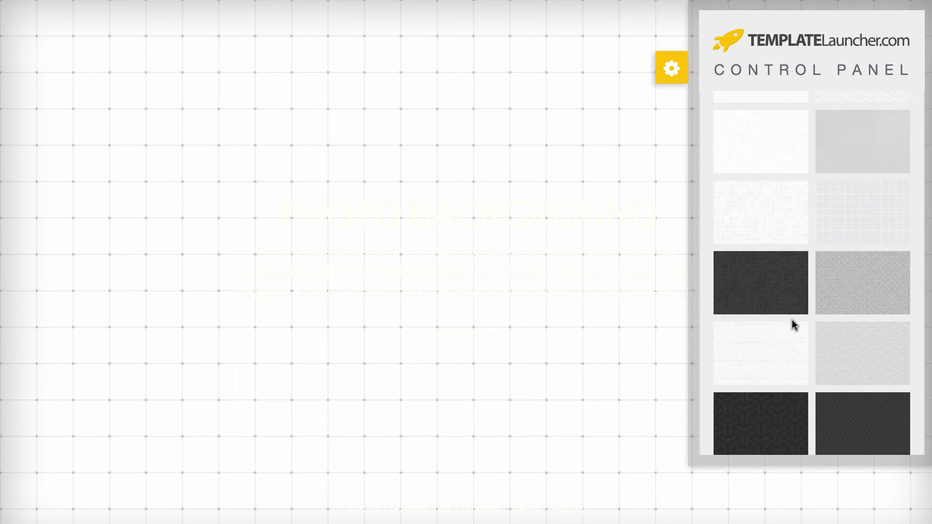
{"action": "left_click", "coordinate": [779, 298]}
{"action": "left_click", "coordinate": [779, 297]}
{"action": "scroll", "coordinate": [782, 345], "scroll_direction": "down", "scroll_amount": 2}
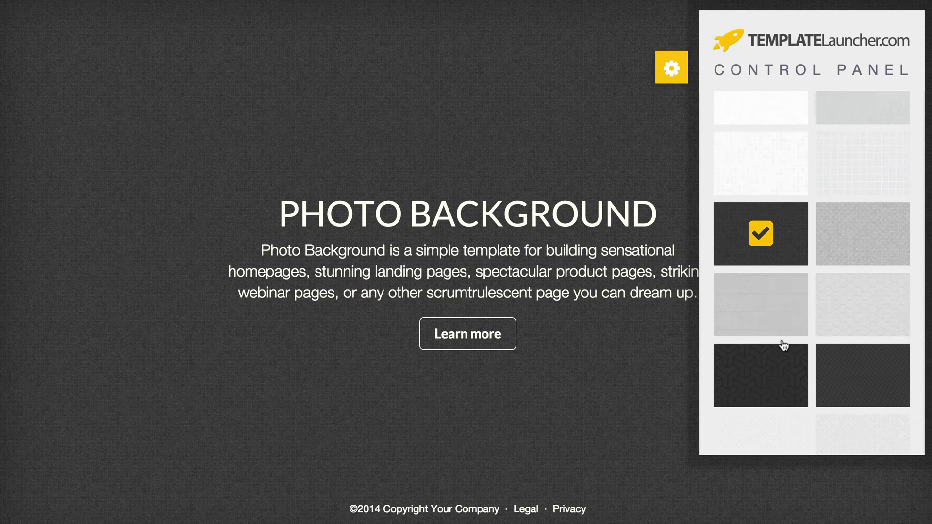
{"action": "left_click", "coordinate": [783, 336]}
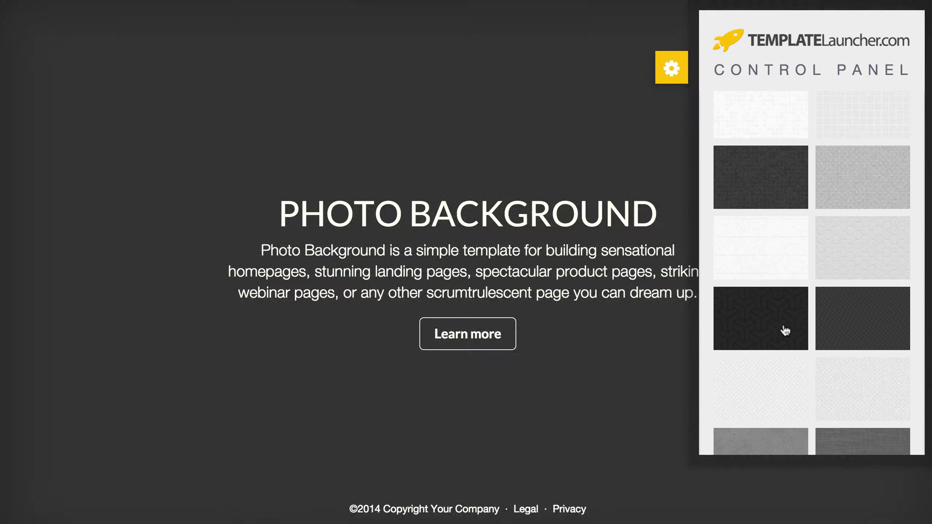
{"action": "scroll", "coordinate": [857, 327], "scroll_direction": "down", "scroll_amount": 3}
{"action": "left_click", "coordinate": [858, 328]}
{"action": "scroll", "coordinate": [852, 322], "scroll_direction": "up", "scroll_amount": 12}
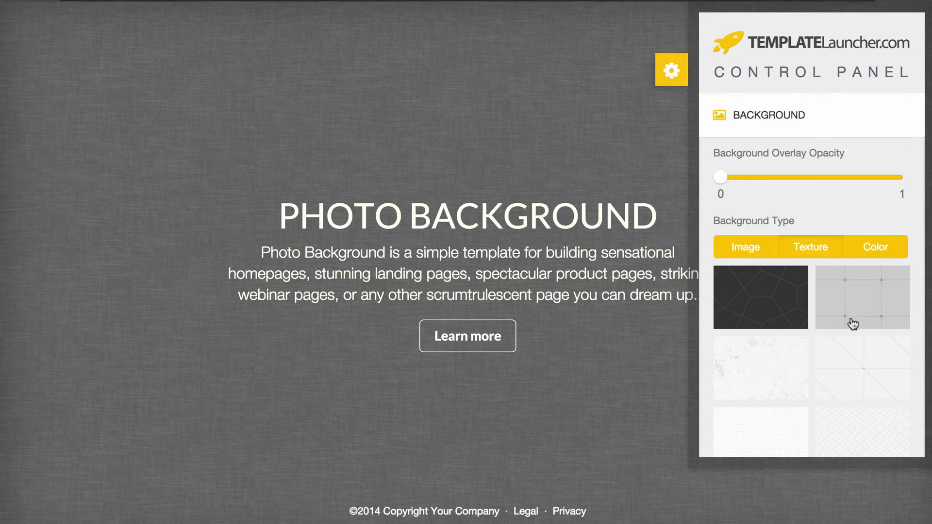
{"action": "left_click", "coordinate": [865, 247]}
{"action": "scroll", "coordinate": [791, 324], "scroll_direction": "down", "scroll_amount": 10}
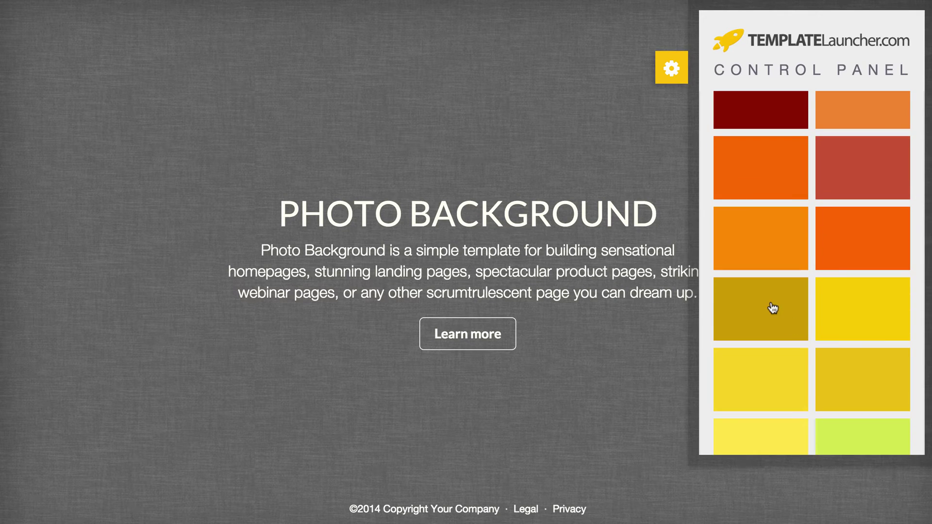
Step: Try olive yellow, green, teal, brown and darker brown backgrounds, then collapse BACKGROUND
{"action": "left_click", "coordinate": [773, 311]}
{"action": "scroll", "coordinate": [792, 331], "scroll_direction": "down", "scroll_amount": 4}
{"action": "left_click", "coordinate": [789, 346]}
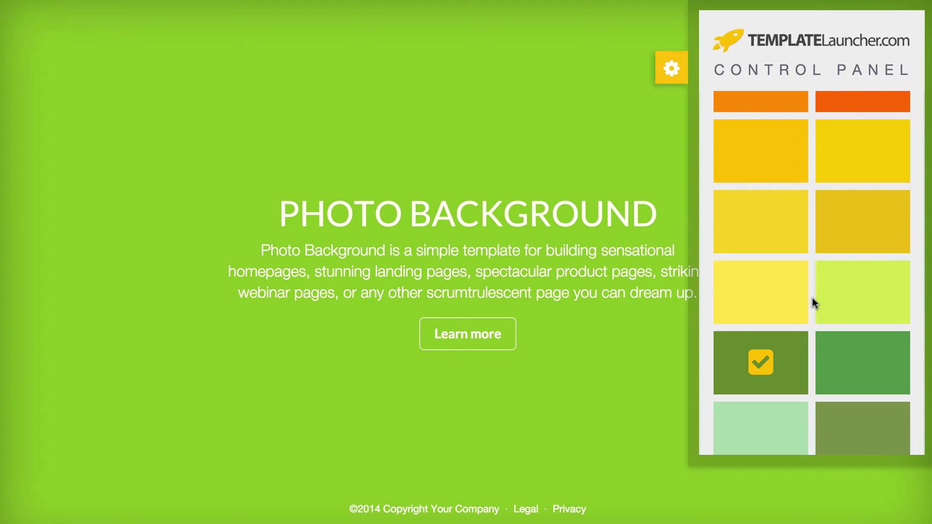
{"action": "scroll", "coordinate": [812, 298], "scroll_direction": "down", "scroll_amount": 4}
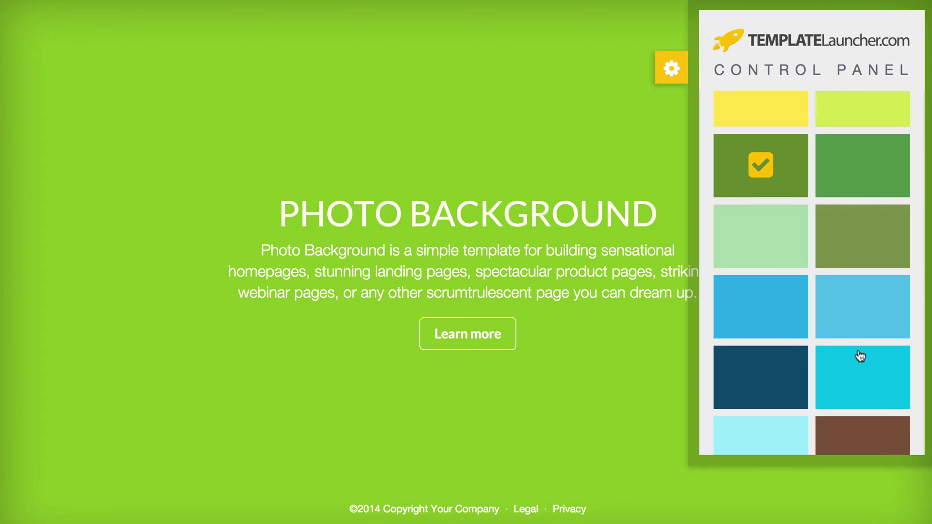
{"action": "left_click", "coordinate": [853, 363]}
{"action": "scroll", "coordinate": [828, 314], "scroll_direction": "down", "scroll_amount": 2}
{"action": "scroll", "coordinate": [830, 313], "scroll_direction": "down", "scroll_amount": 2}
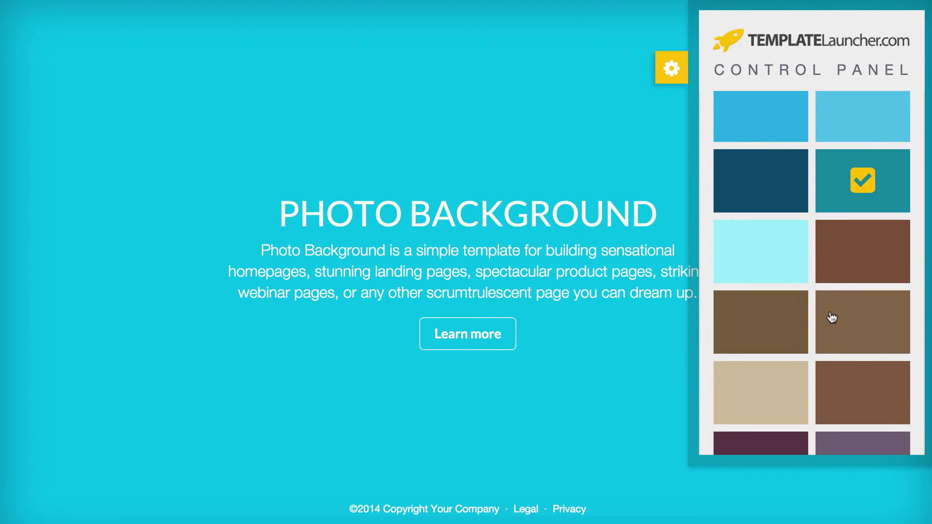
{"action": "left_click", "coordinate": [832, 318]}
{"action": "left_click", "coordinate": [750, 322]}
{"action": "scroll", "coordinate": [760, 294], "scroll_direction": "up", "scroll_amount": 10}
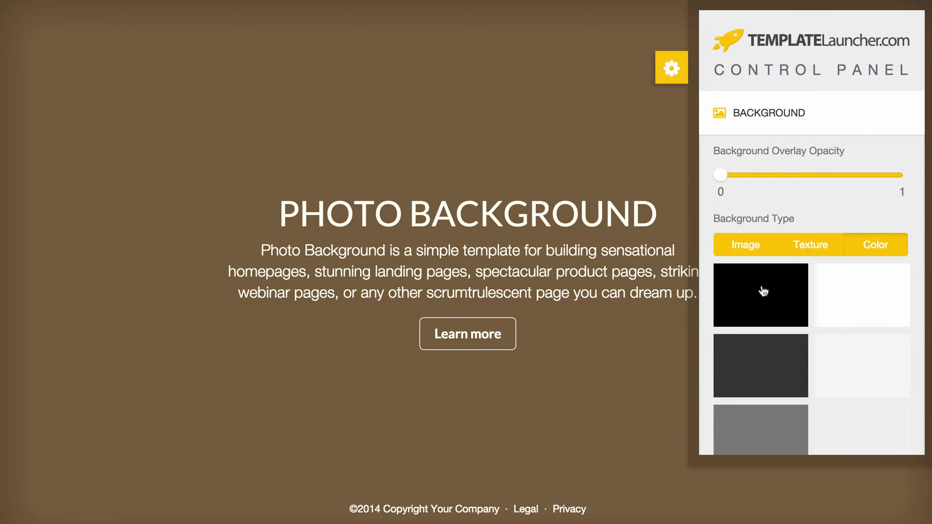
{"action": "left_click", "coordinate": [740, 108]}
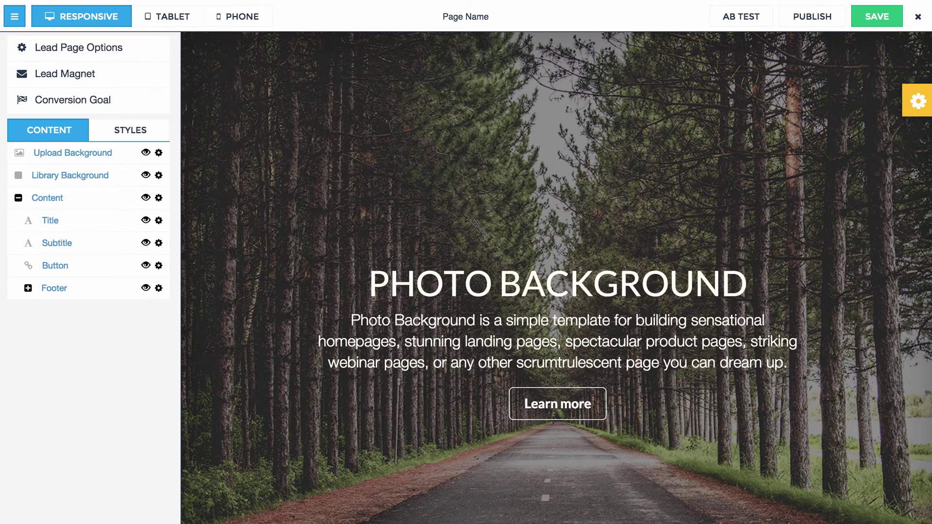
Step: Cycle the background through bench, jumping-man, forest road and tree photos, ending on aurora forest
{"action": "left_click", "coordinate": [54, 288]}
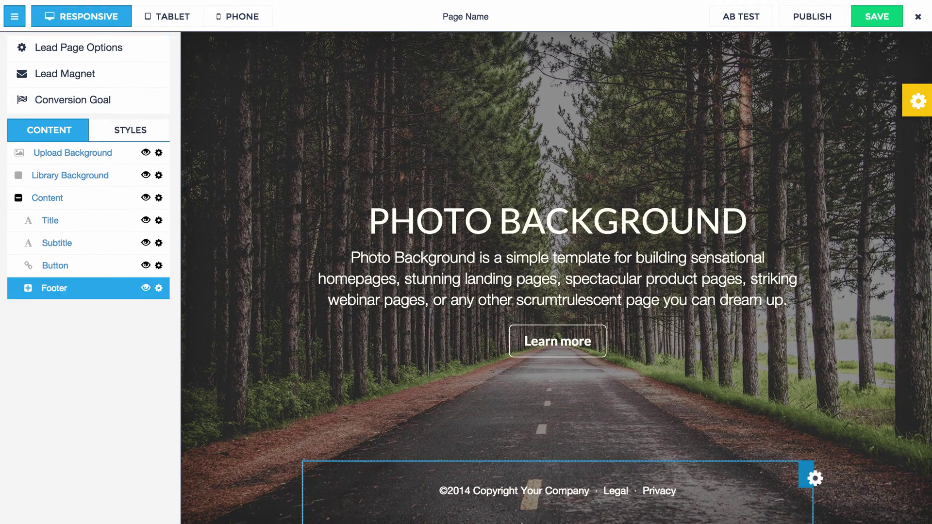
{"action": "left_click", "coordinate": [916, 104]}
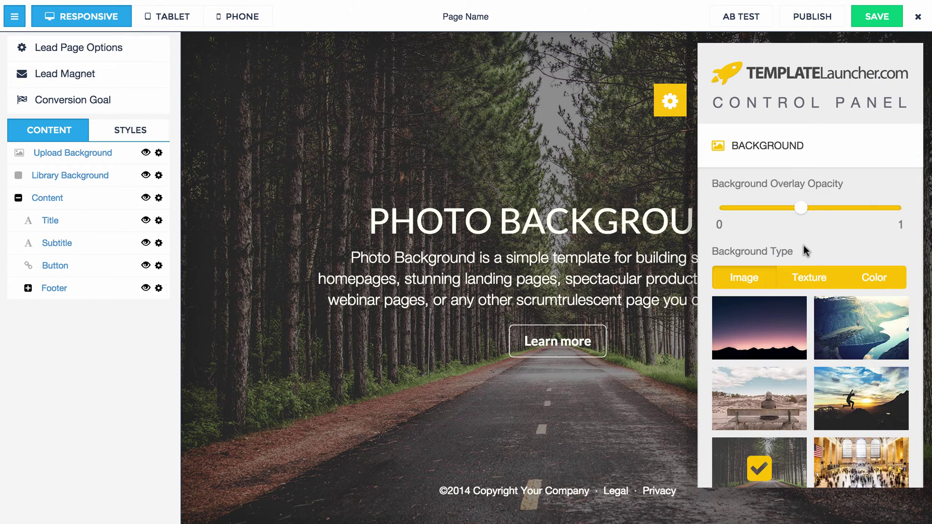
{"action": "scroll", "coordinate": [803, 246], "scroll_direction": "down", "scroll_amount": 4}
{"action": "left_click", "coordinate": [787, 218]}
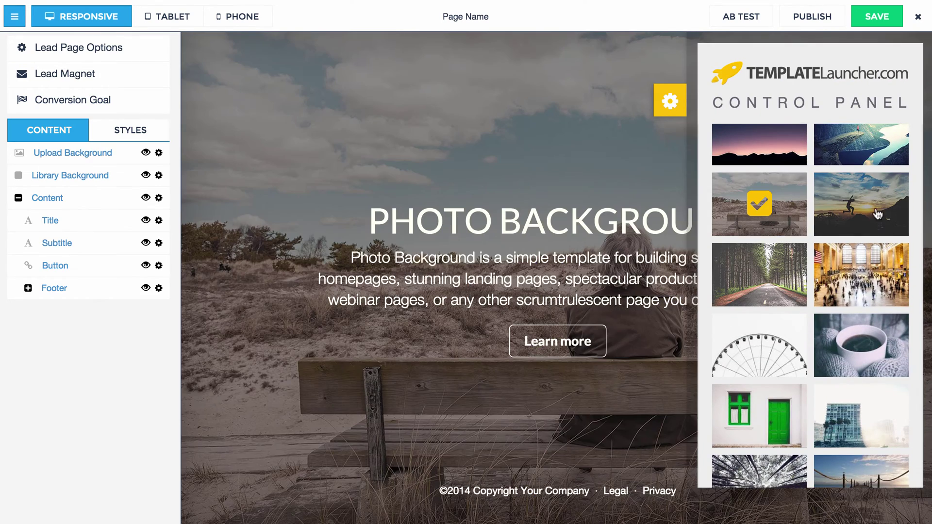
{"action": "left_click", "coordinate": [882, 218]}
{"action": "left_click", "coordinate": [766, 284]}
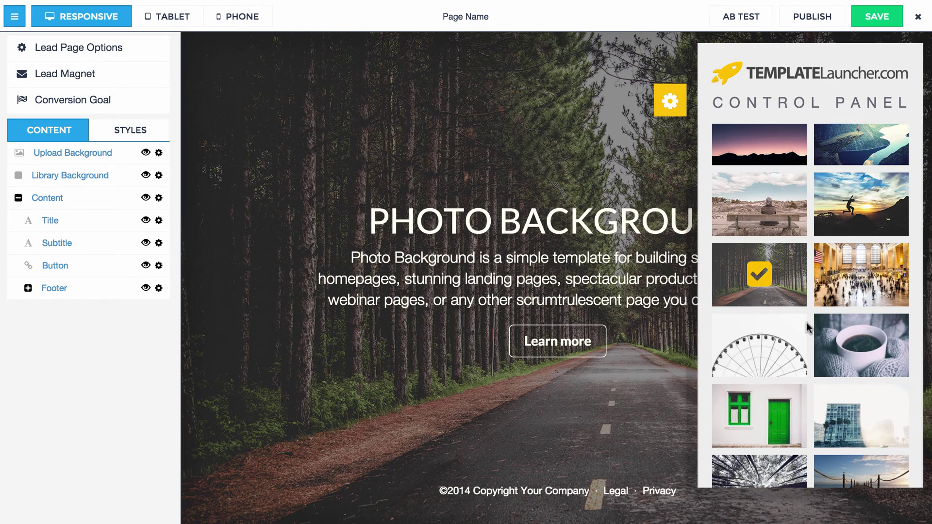
{"action": "scroll", "coordinate": [806, 323], "scroll_direction": "down", "scroll_amount": 4}
{"action": "left_click", "coordinate": [758, 282]}
{"action": "left_click", "coordinate": [758, 349]}
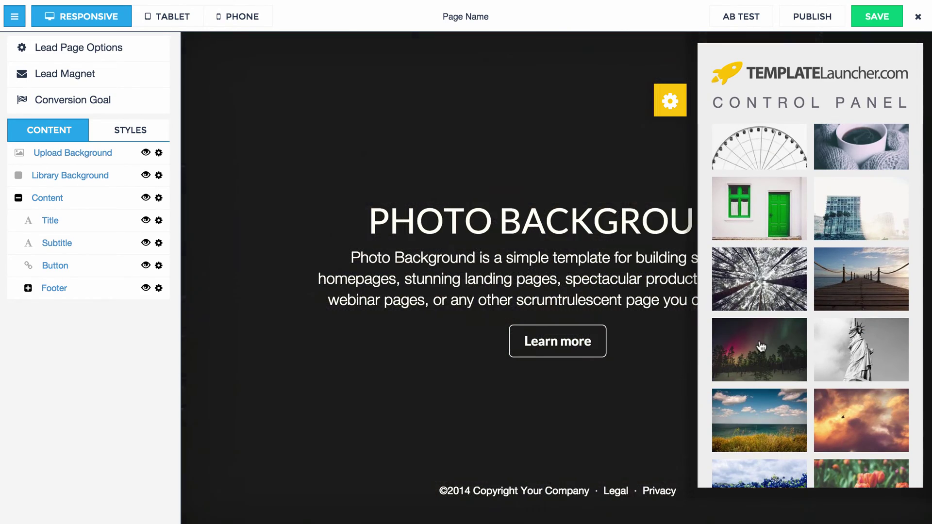
{"action": "left_click", "coordinate": [669, 102]}
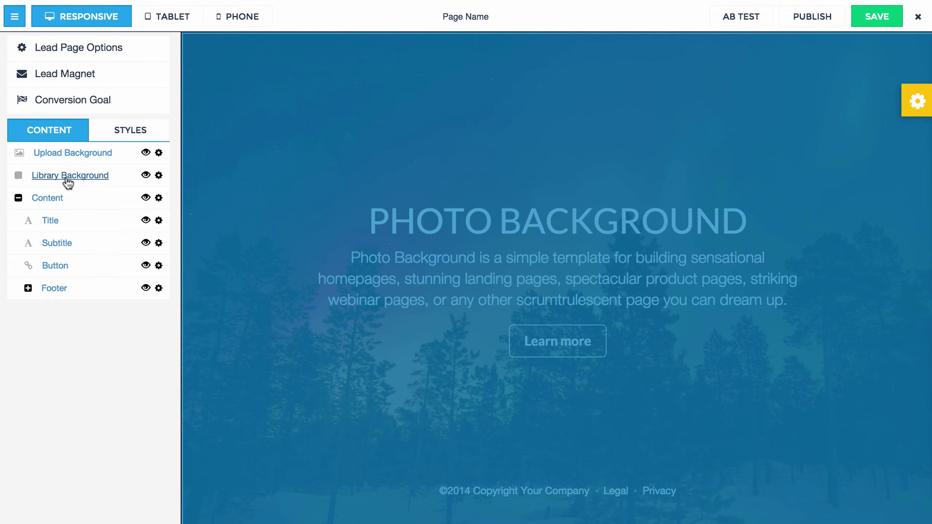
Step: Hide the Library Background layer to reveal the 1600×900 upload placeholder
{"action": "left_click", "coordinate": [48, 198]}
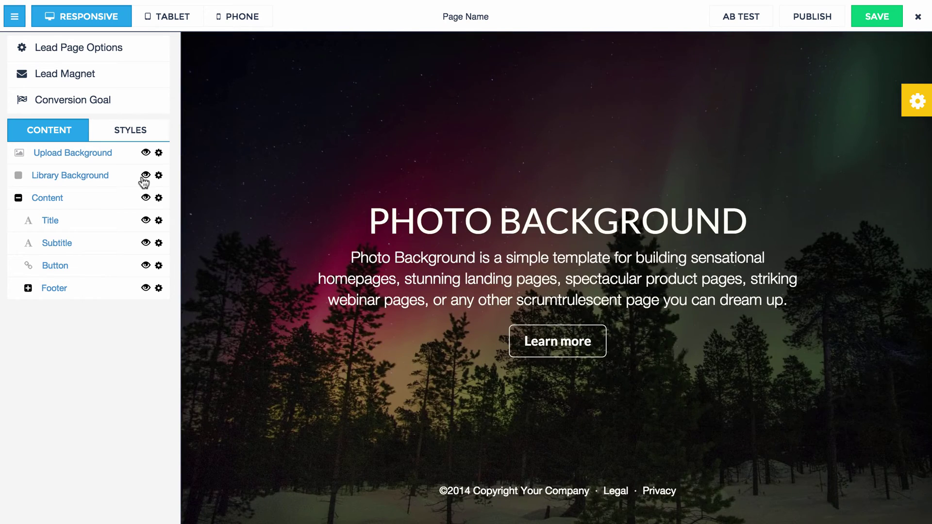
{"action": "left_click", "coordinate": [145, 176]}
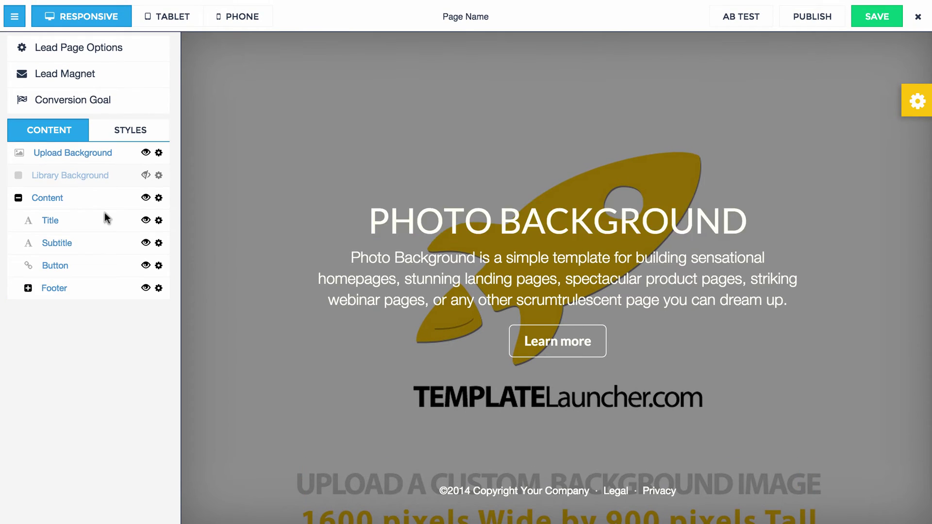
Step: Set the uploaded background to the night-sky fence image, then replace it with the clothes-hanger photo
{"action": "left_click", "coordinate": [104, 154]}
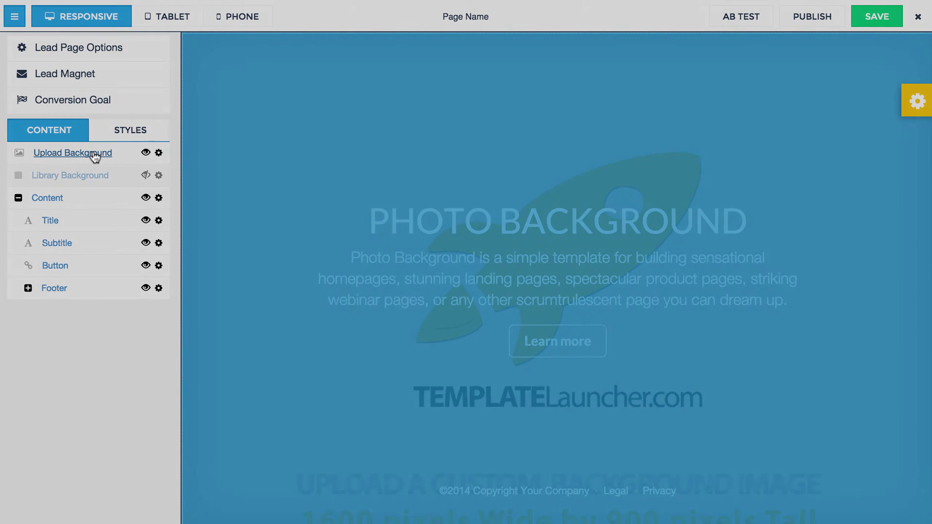
{"action": "left_click", "coordinate": [199, 323]}
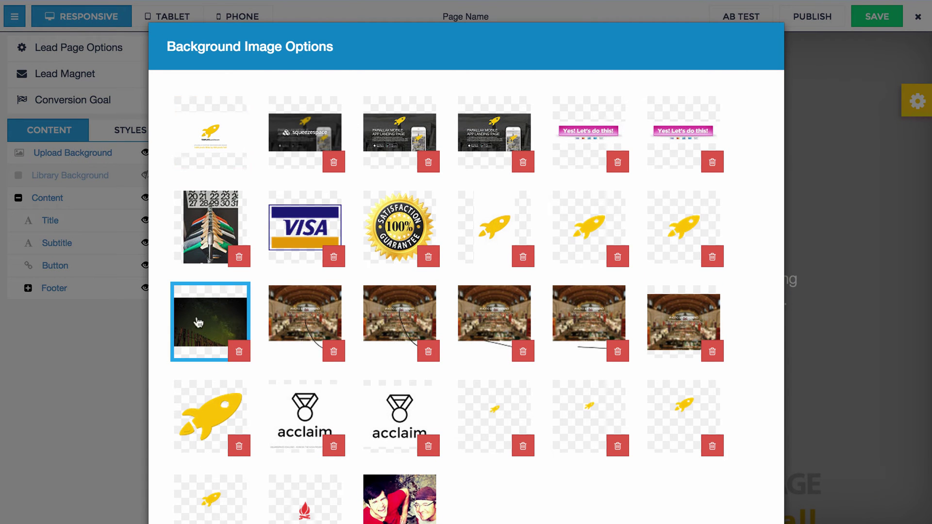
{"action": "scroll", "coordinate": [534, 320], "scroll_direction": "down", "scroll_amount": 3}
{"action": "left_click", "coordinate": [760, 494]}
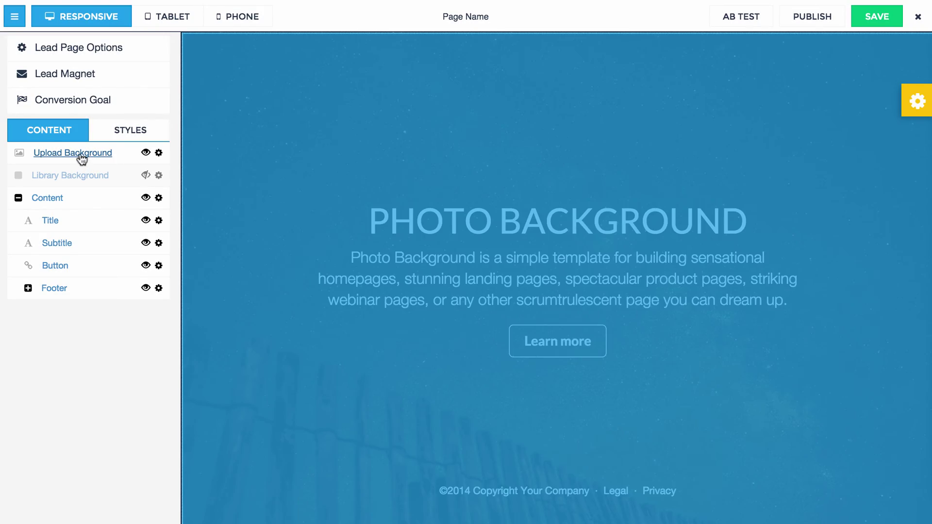
{"action": "left_click", "coordinate": [80, 155]}
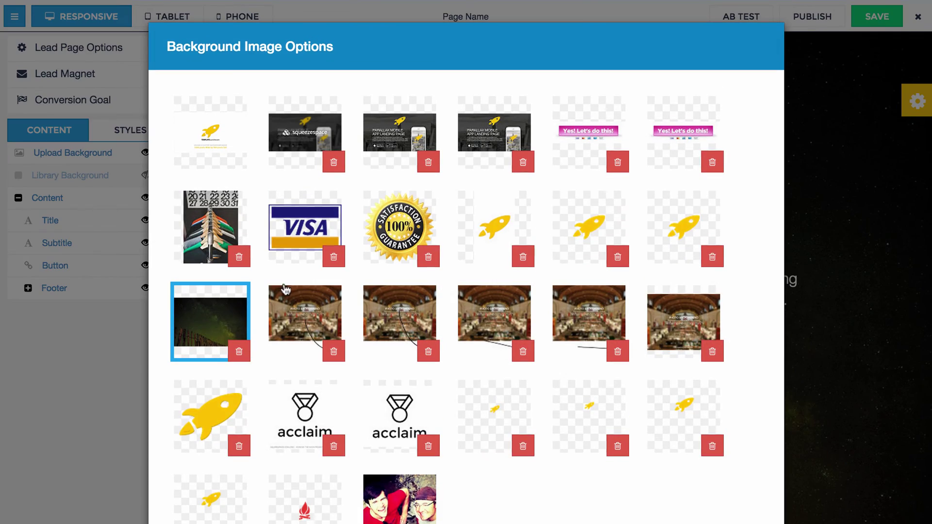
{"action": "left_click", "coordinate": [212, 222]}
{"action": "scroll", "coordinate": [535, 311], "scroll_direction": "down", "scroll_amount": 3}
{"action": "left_click", "coordinate": [740, 480]}
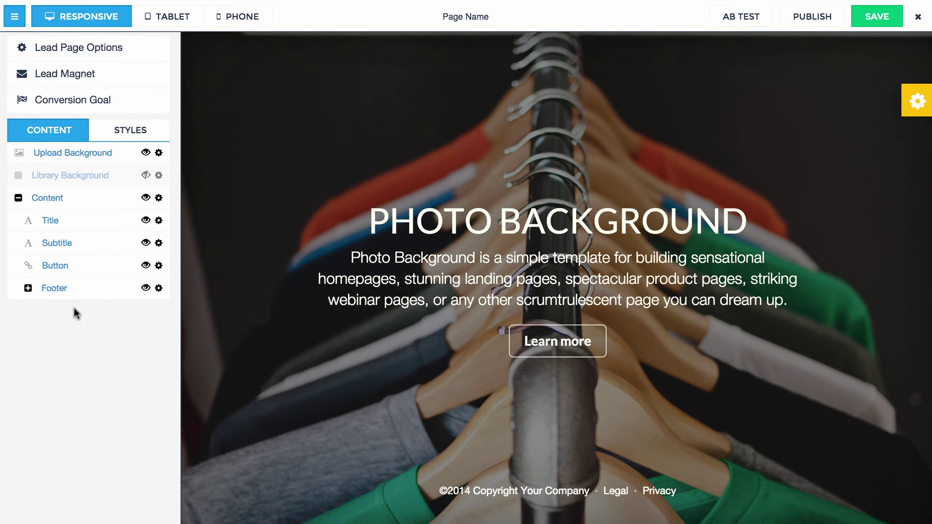
Step: Toggle Library Background on and back off, then hide Upload Background too
{"action": "left_click", "coordinate": [146, 176]}
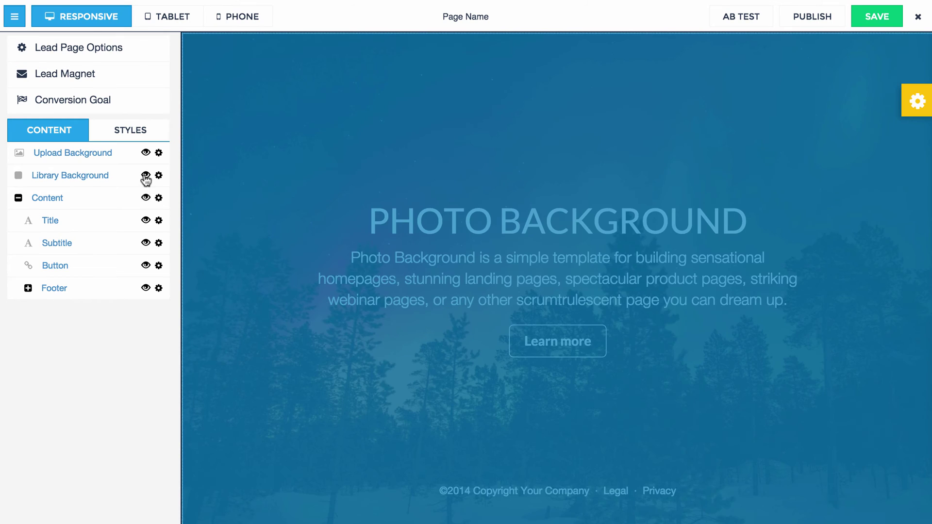
{"action": "left_click", "coordinate": [145, 176]}
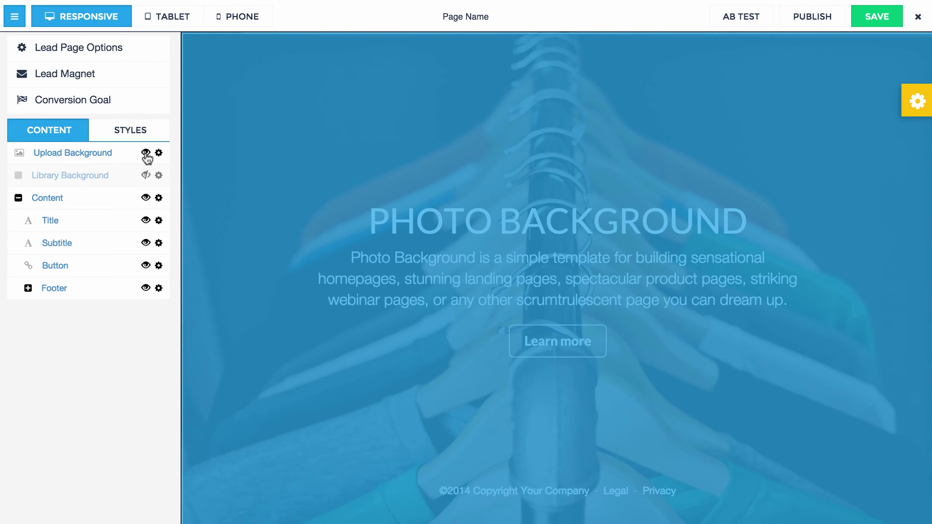
{"action": "left_click", "coordinate": [146, 153]}
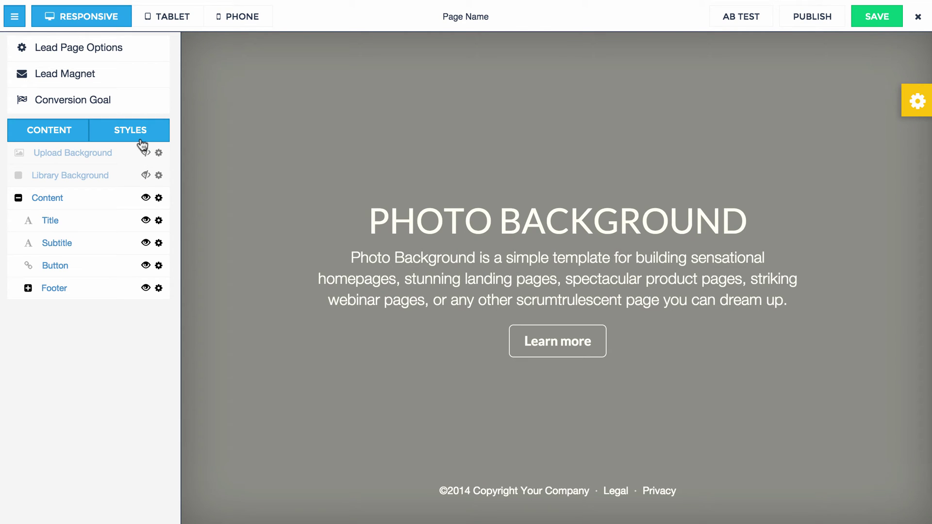
Step: Set the page Background Color to yellow #FFC200 in STYLES
{"action": "left_click", "coordinate": [140, 140]}
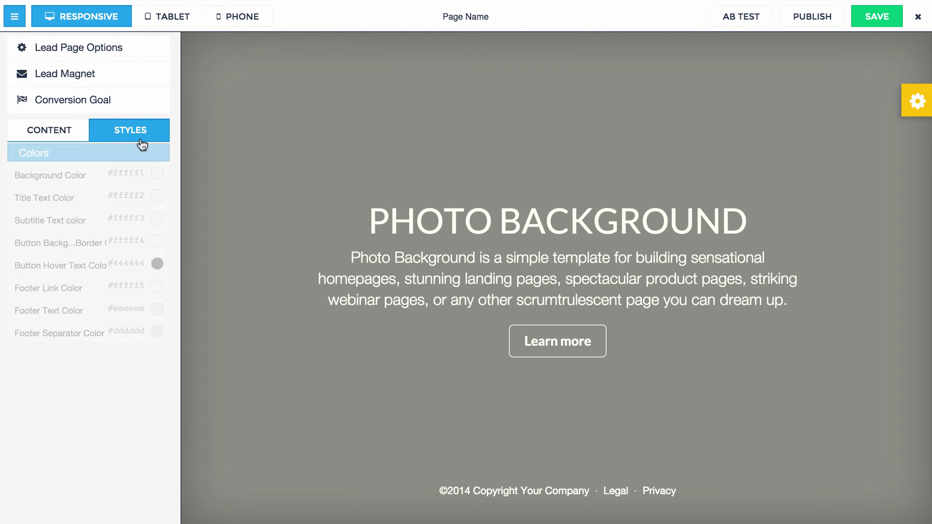
{"action": "left_click", "coordinate": [131, 176]}
{"action": "mouse_move", "coordinate": [91, 103]}
{"action": "left_mouse_down"}
{"action": "mouse_move", "coordinate": [147, 52]}
{"action": "mouse_move", "coordinate": [162, 110]}
{"action": "left_mouse_up"}
{"action": "left_click_drag", "start_coordinate": [111, 174], "coordinate": [145, 175]}
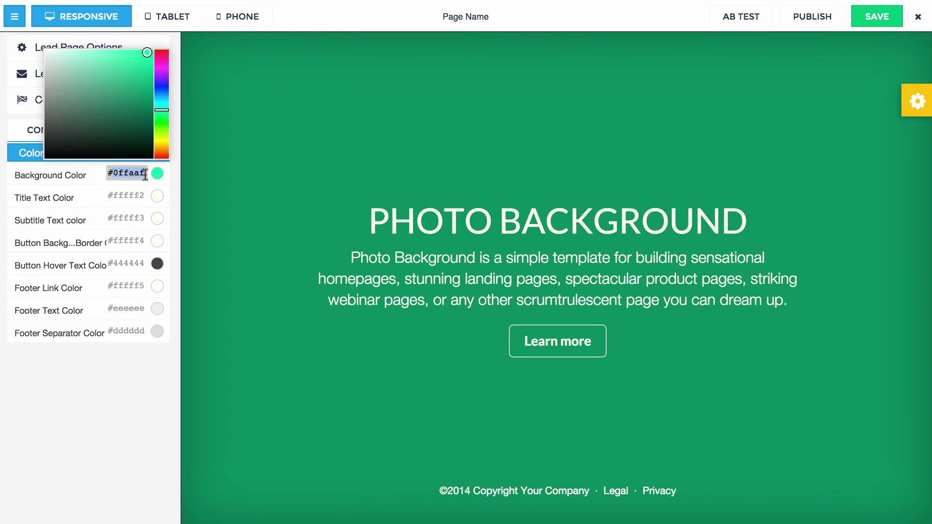
{"action": "type", "text": "#FFC200"}
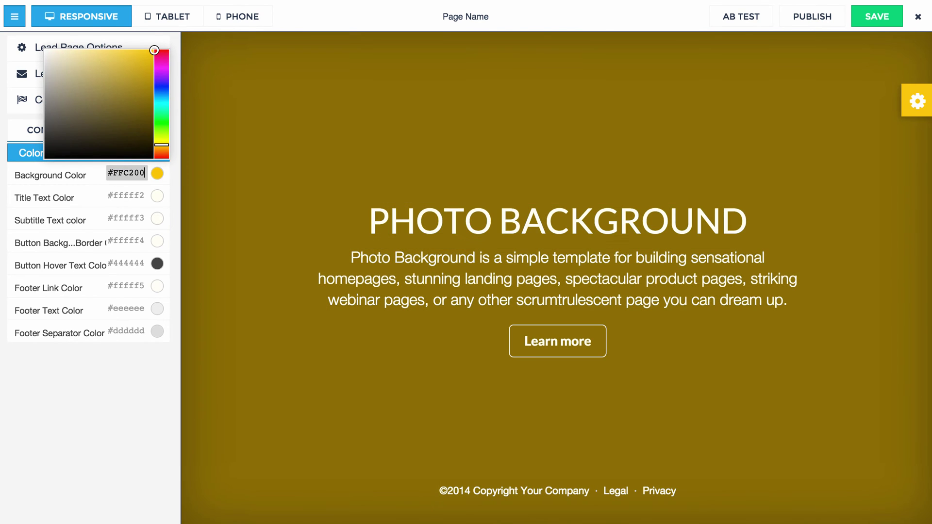
{"action": "left_click", "coordinate": [117, 377]}
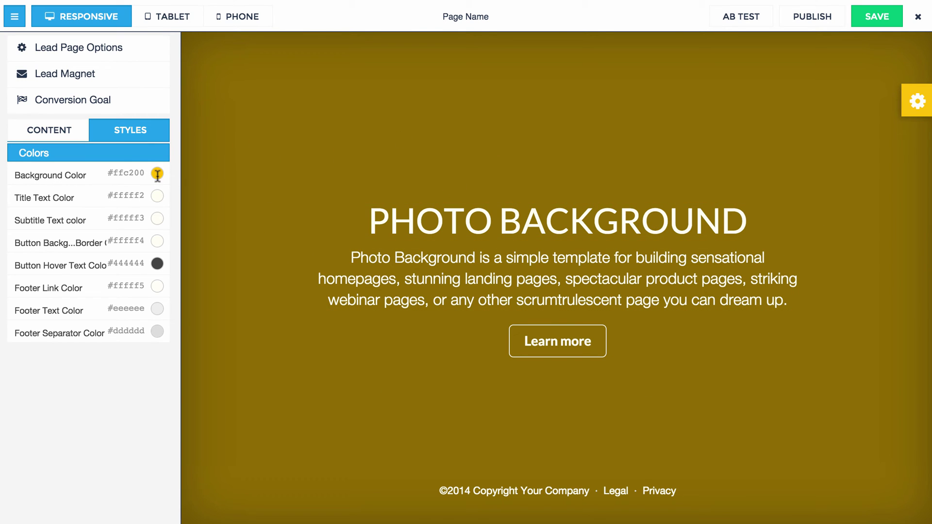
Step: Set the Background Overlay Opacity to 0 in the Control Panel
{"action": "left_click", "coordinate": [917, 101]}
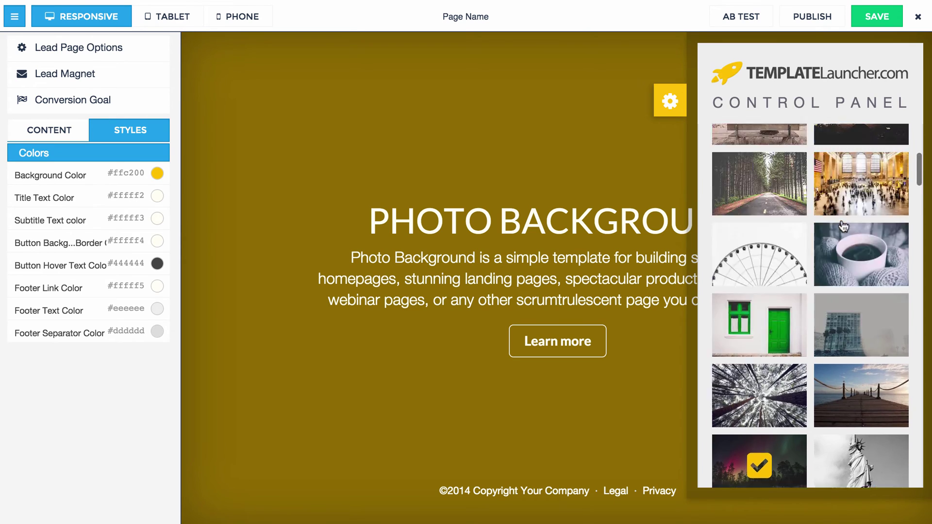
{"action": "left_click_drag", "start_coordinate": [788, 209], "coordinate": [705, 213]}
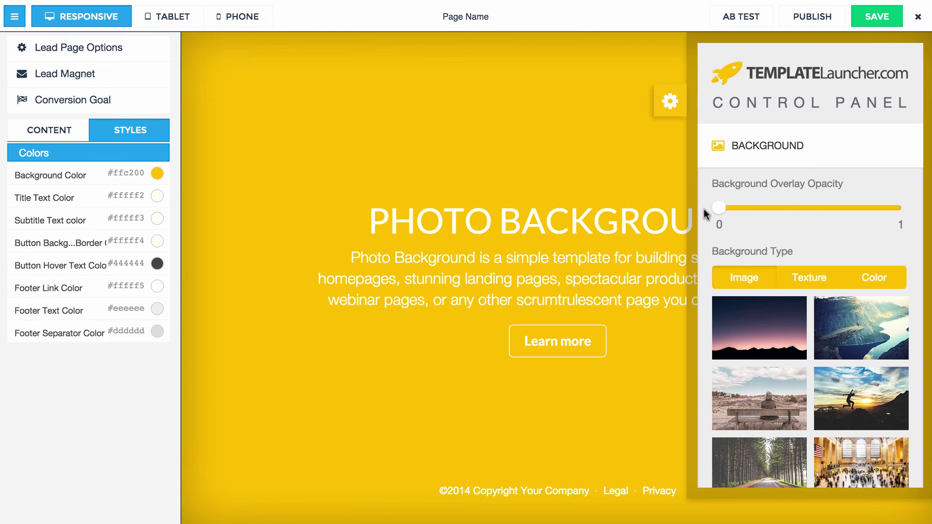
{"action": "left_click", "coordinate": [661, 115]}
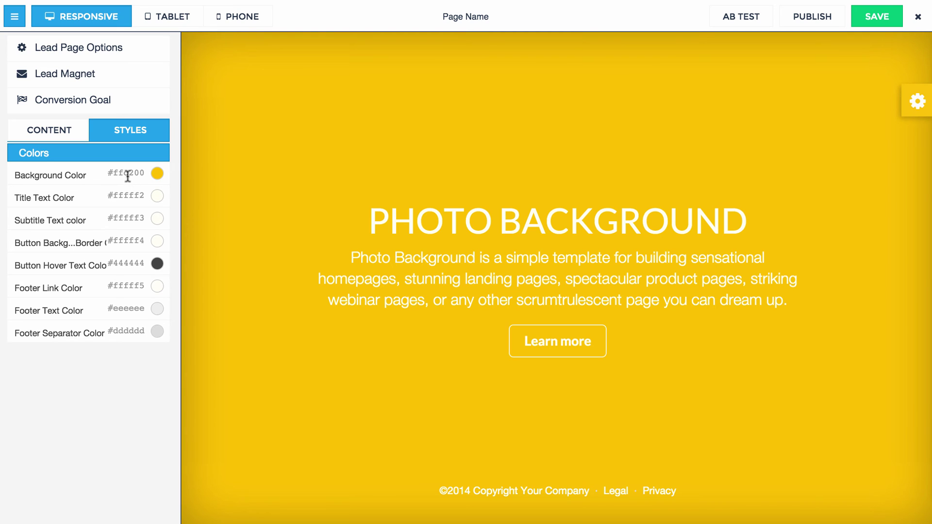
Step: Make the title, subtitle and Learn more button background and border red
{"action": "left_click", "coordinate": [122, 192]}
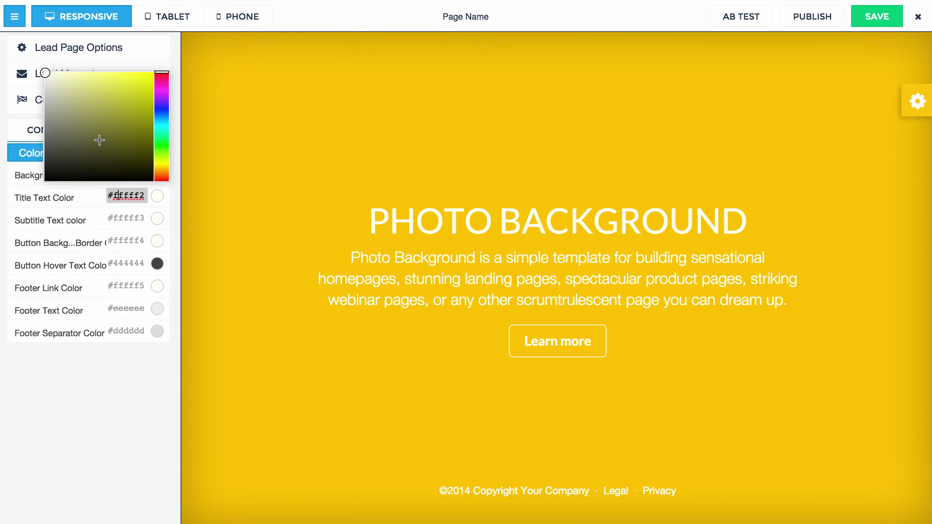
{"action": "left_click_drag", "start_coordinate": [98, 139], "coordinate": [141, 100]}
{"action": "left_click", "coordinate": [121, 218]}
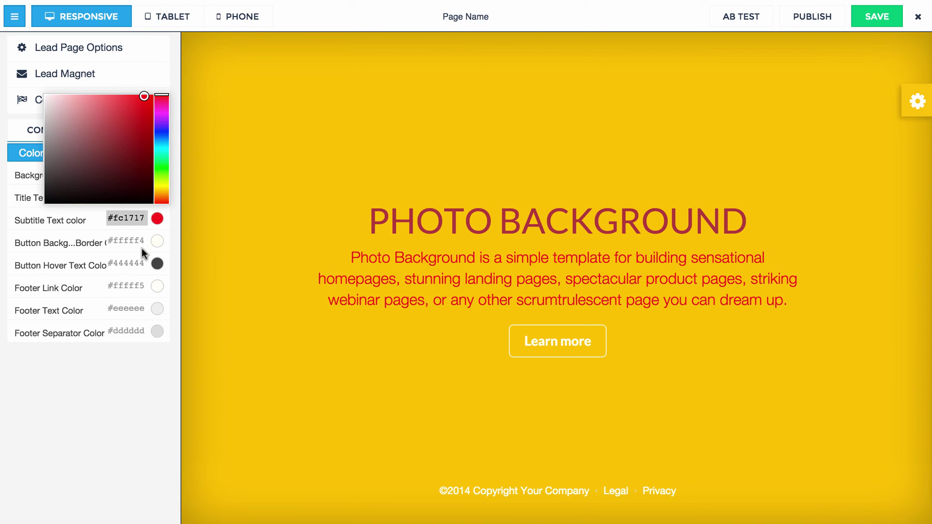
{"action": "left_click", "coordinate": [127, 241]}
{"action": "left_click_drag", "start_coordinate": [104, 152], "coordinate": [131, 127]}
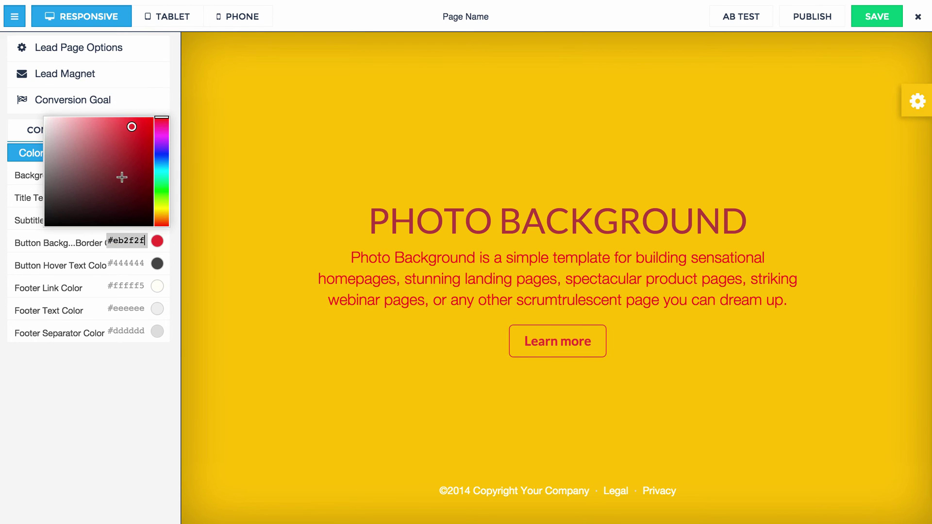
Step: Turn the footer links red and set the footer separator colour to #f70000
{"action": "left_click", "coordinate": [126, 286]}
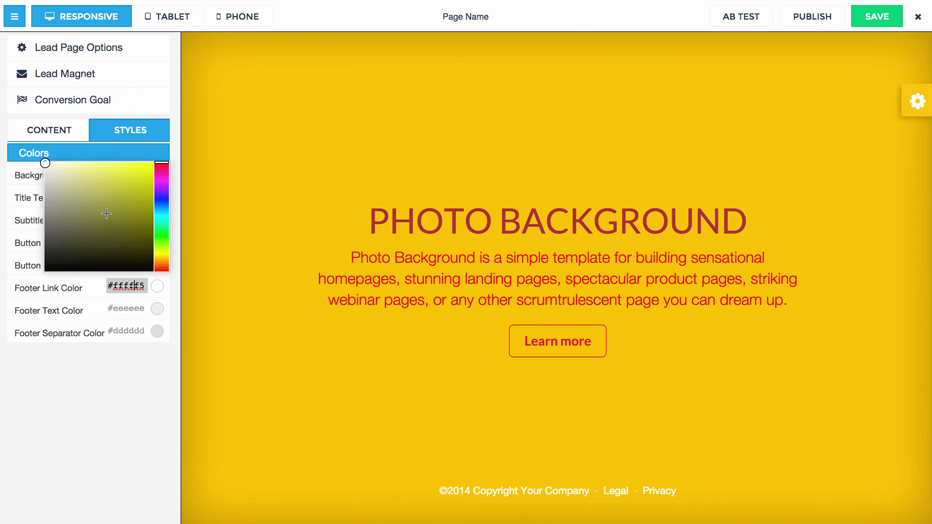
{"action": "left_click_drag", "start_coordinate": [95, 186], "coordinate": [133, 164]}
{"action": "left_click", "coordinate": [110, 400]}
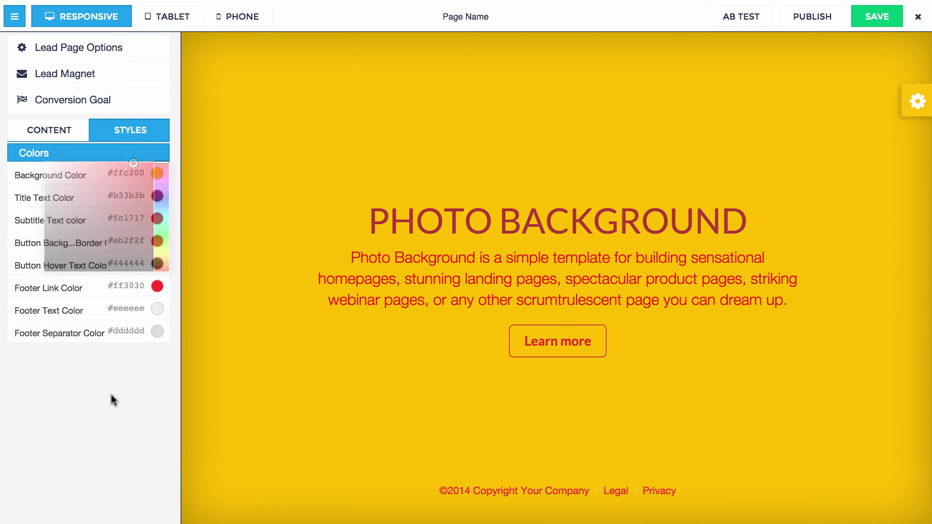
{"action": "left_click", "coordinate": [121, 331]}
{"action": "left_click", "coordinate": [153, 219]}
{"action": "left_click", "coordinate": [154, 209]}
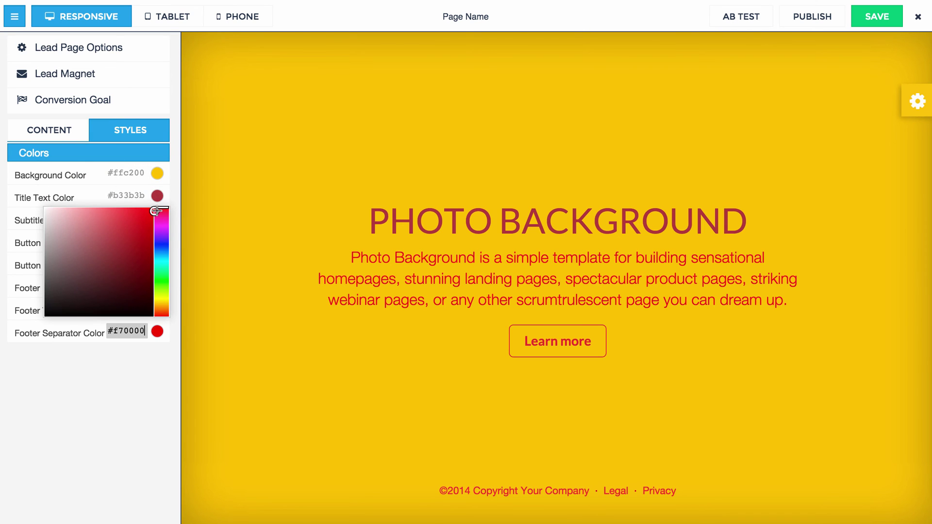
{"action": "left_click", "coordinate": [87, 424]}
Step: Brighten the title colour to bright red #fa0000
{"action": "left_click", "coordinate": [132, 200]}
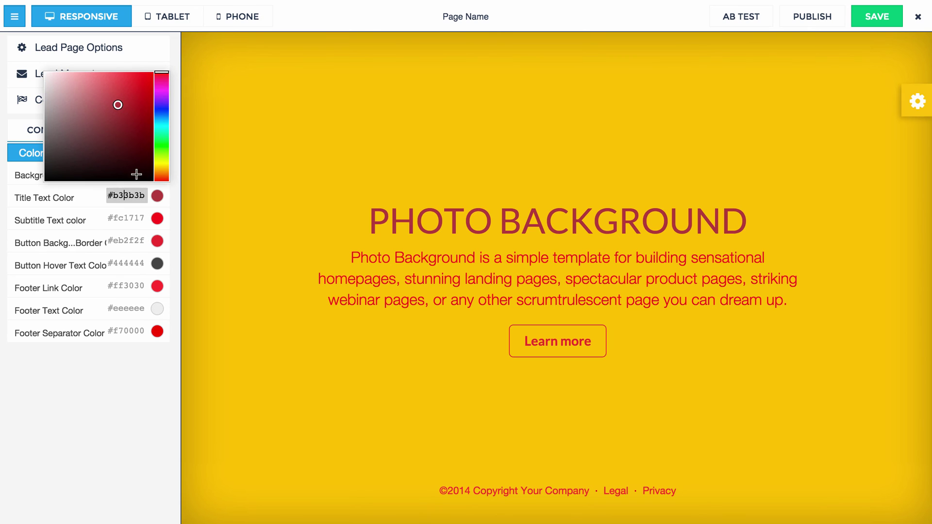
{"action": "left_click_drag", "start_coordinate": [152, 109], "coordinate": [165, 73]}
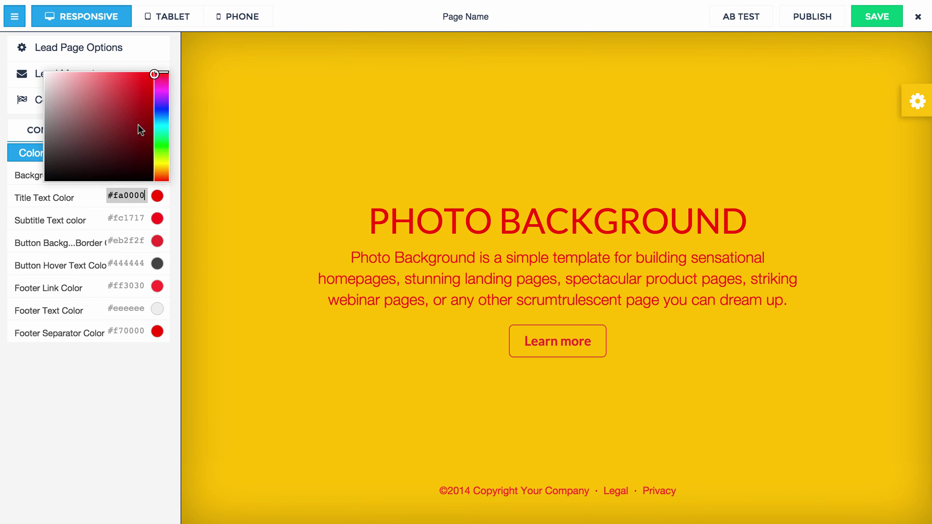
{"action": "left_click", "coordinate": [124, 253]}
Step: Make the Upload Background clothes-hanger photo visible again from the CONTENT element list
{"action": "left_click", "coordinate": [59, 139]}
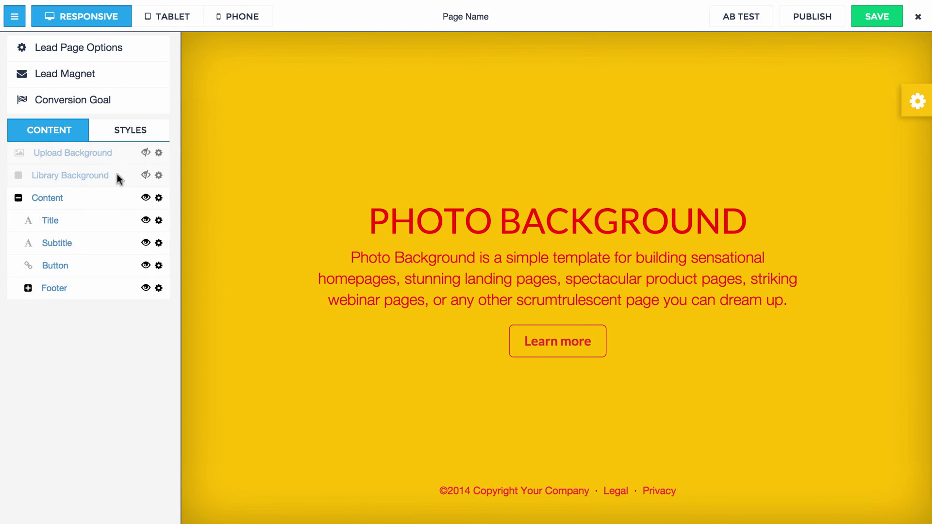
{"action": "left_click", "coordinate": [146, 153]}
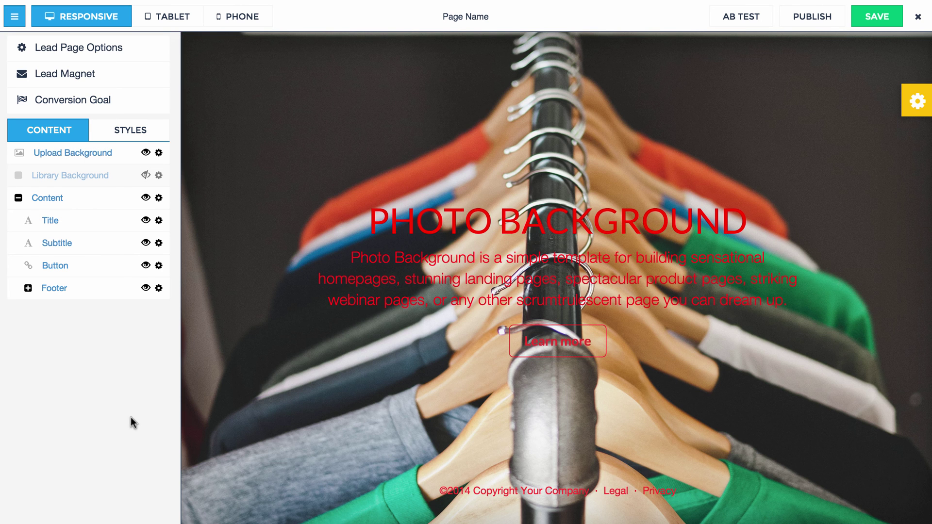